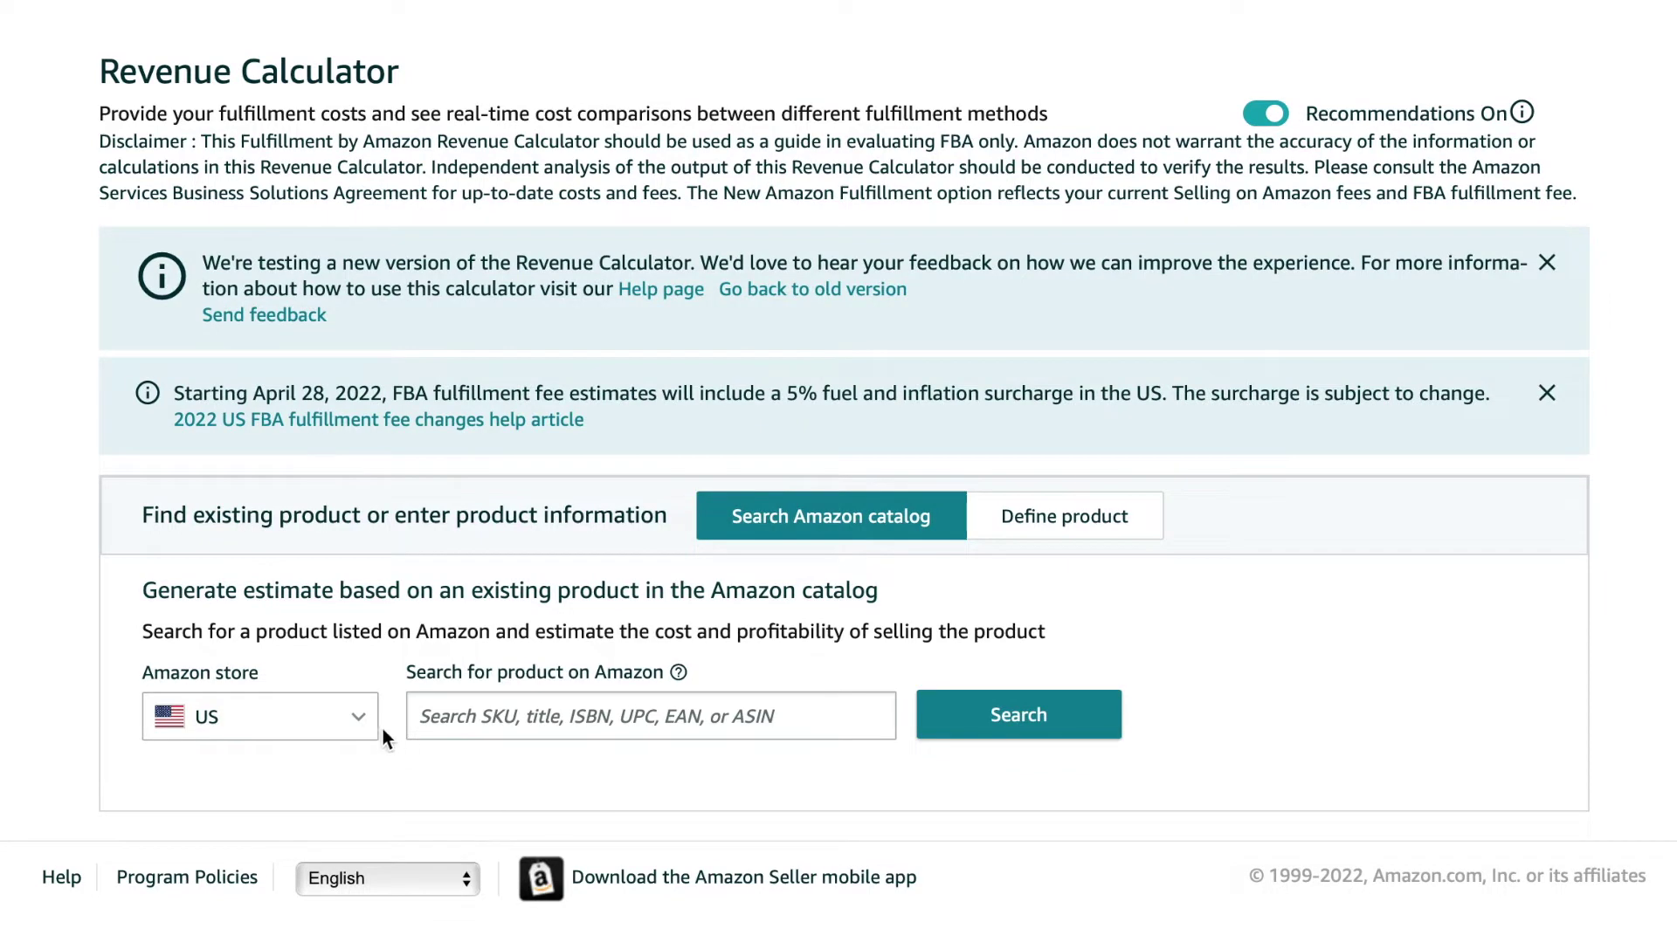
- Keep the US store and search the catalog for 'flopping fish toy'
{"action": "left_click", "coordinate": [365, 722]}
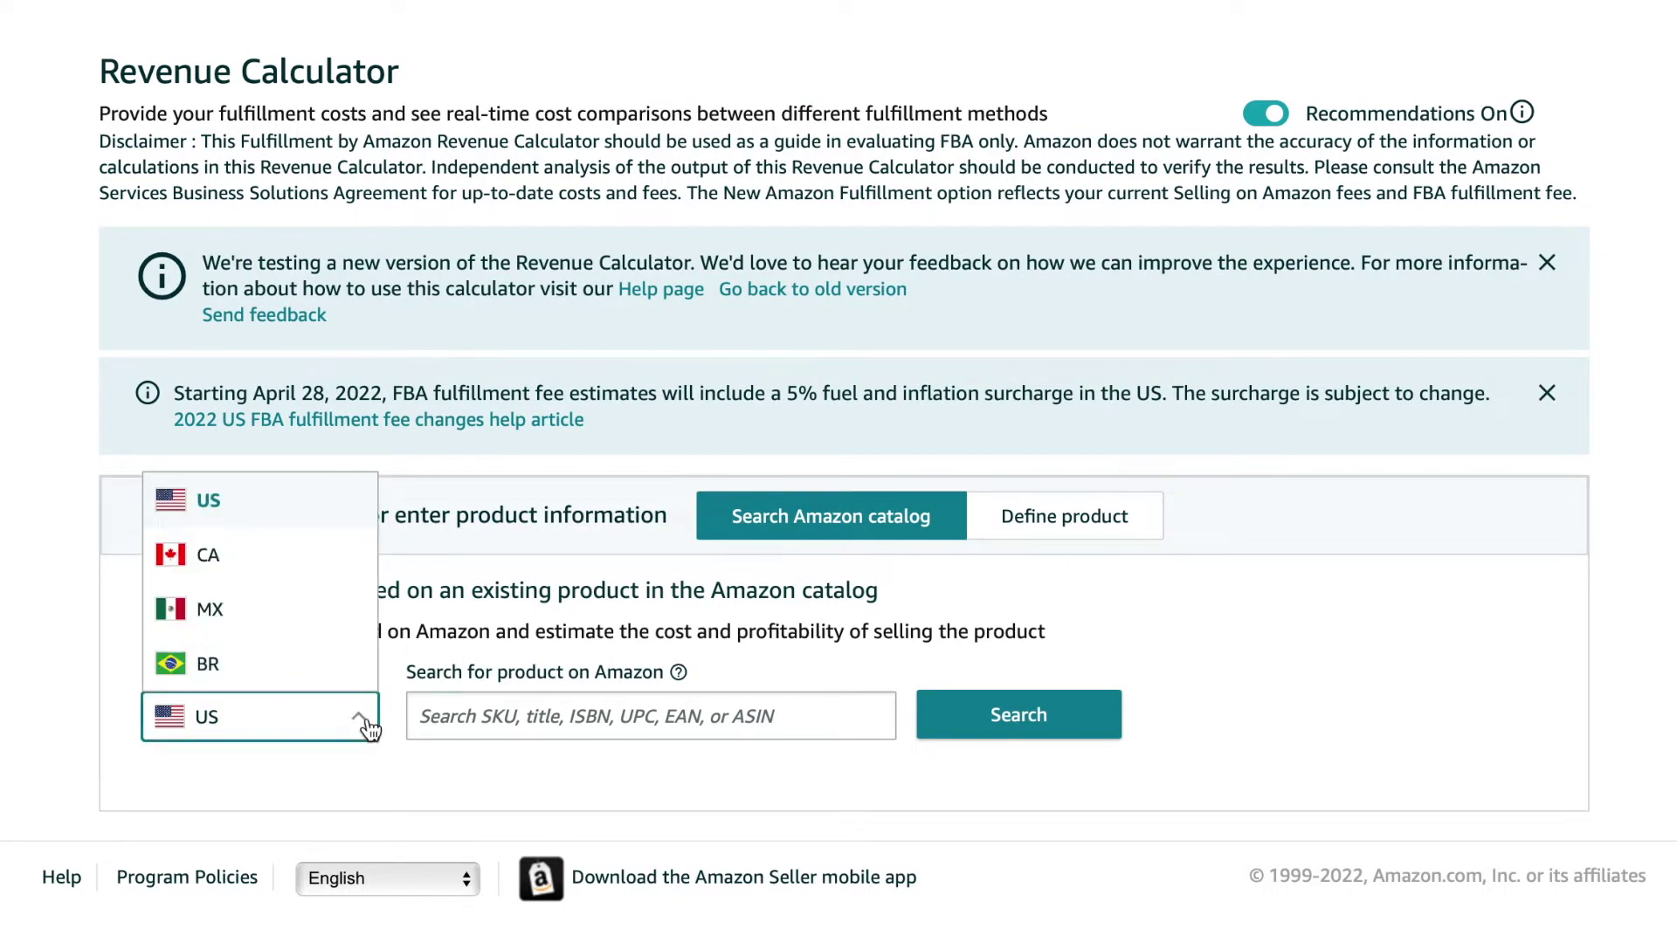
{"action": "left_click", "coordinate": [342, 505]}
{"action": "left_click", "coordinate": [532, 720]}
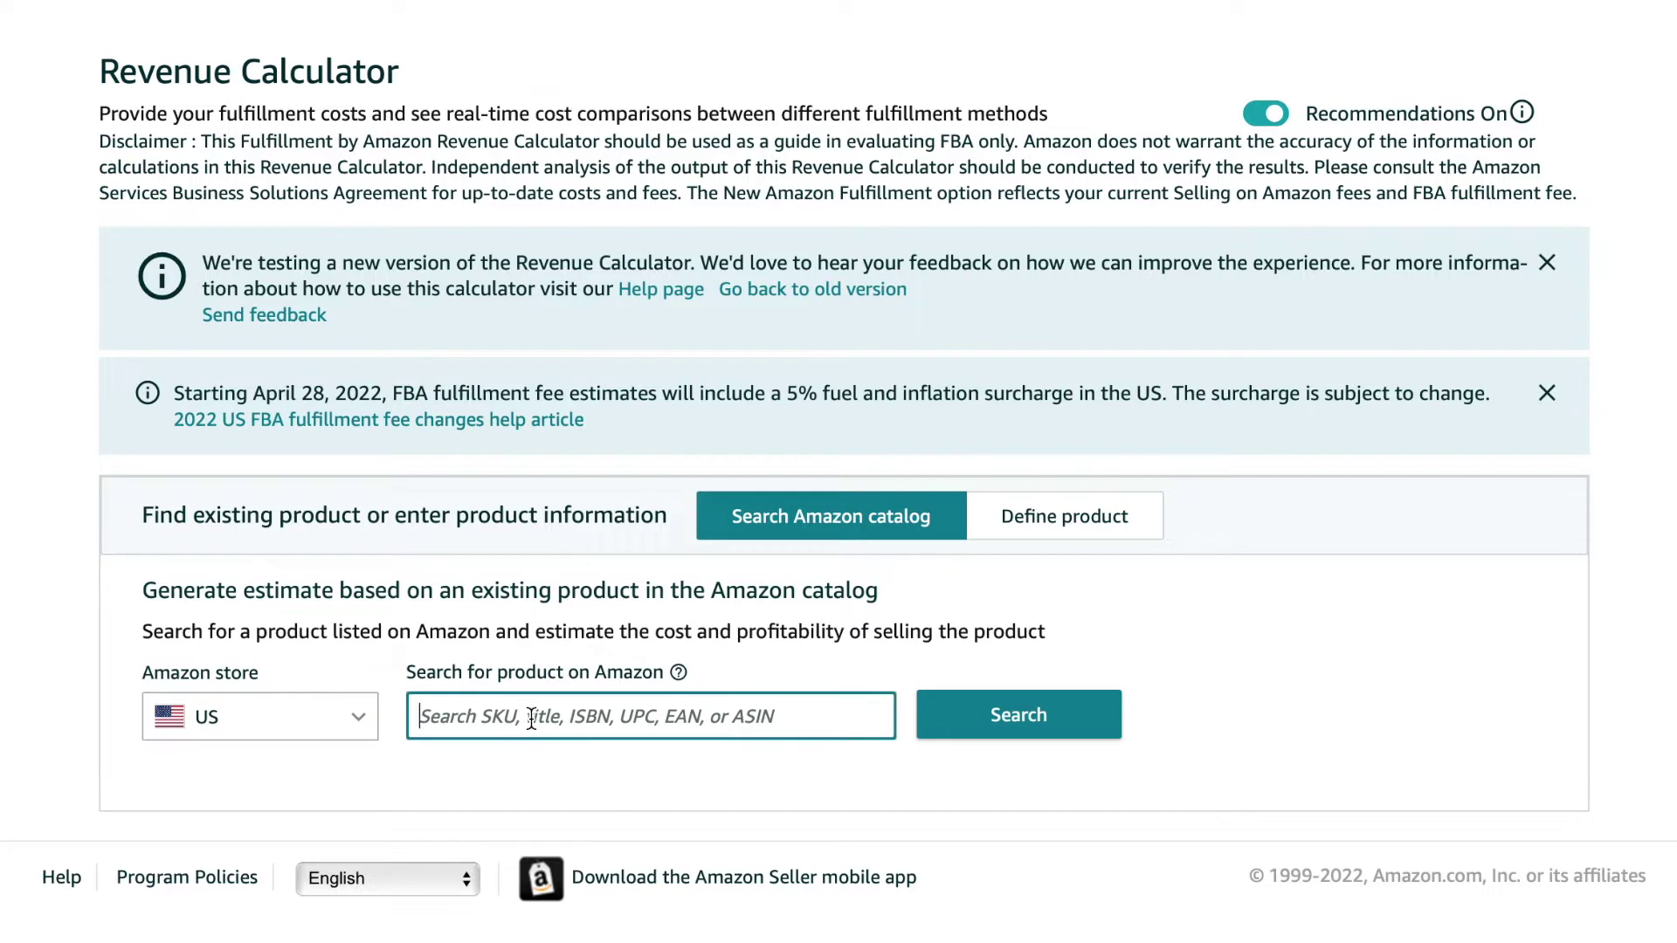
{"action": "type", "text": "flopping fish toy"}
{"action": "left_click", "coordinate": [1078, 719]}
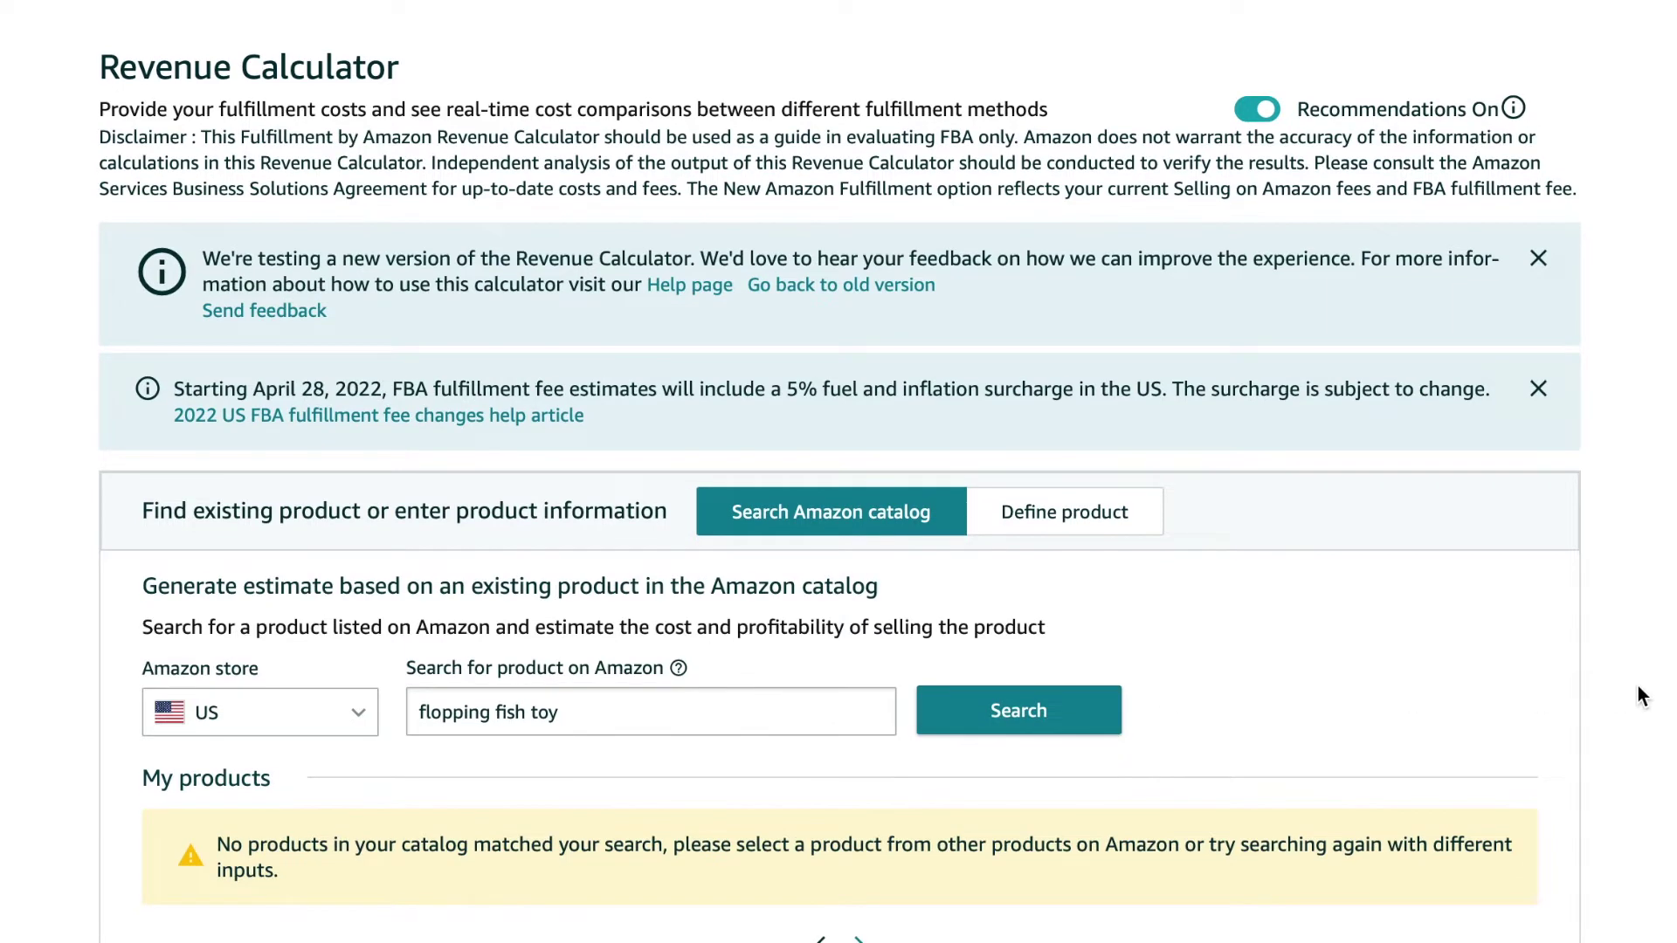
- Load the Potaroma Flopping Fish 10.5" toy from the search results into the calculator
{"action": "scroll", "coordinate": [1639, 688], "scroll_direction": "down", "scroll_amount": 3}
{"action": "scroll", "coordinate": [1638, 688], "scroll_direction": "down", "scroll_amount": 6}
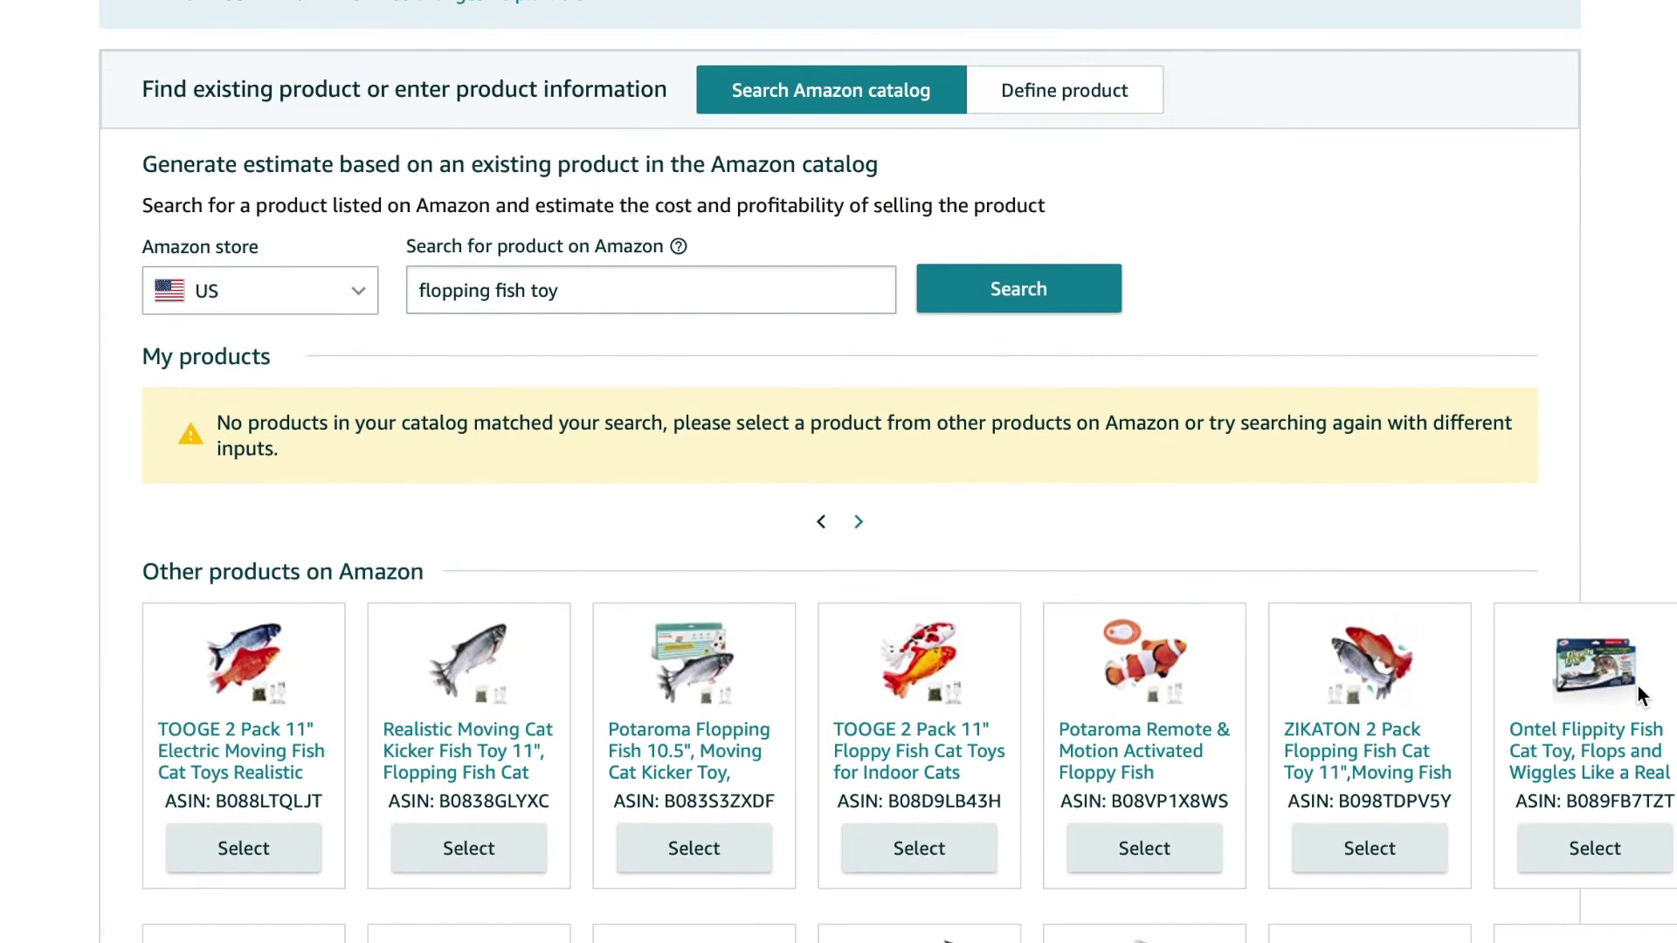
{"action": "scroll", "coordinate": [1638, 684], "scroll_direction": "down", "scroll_amount": 2}
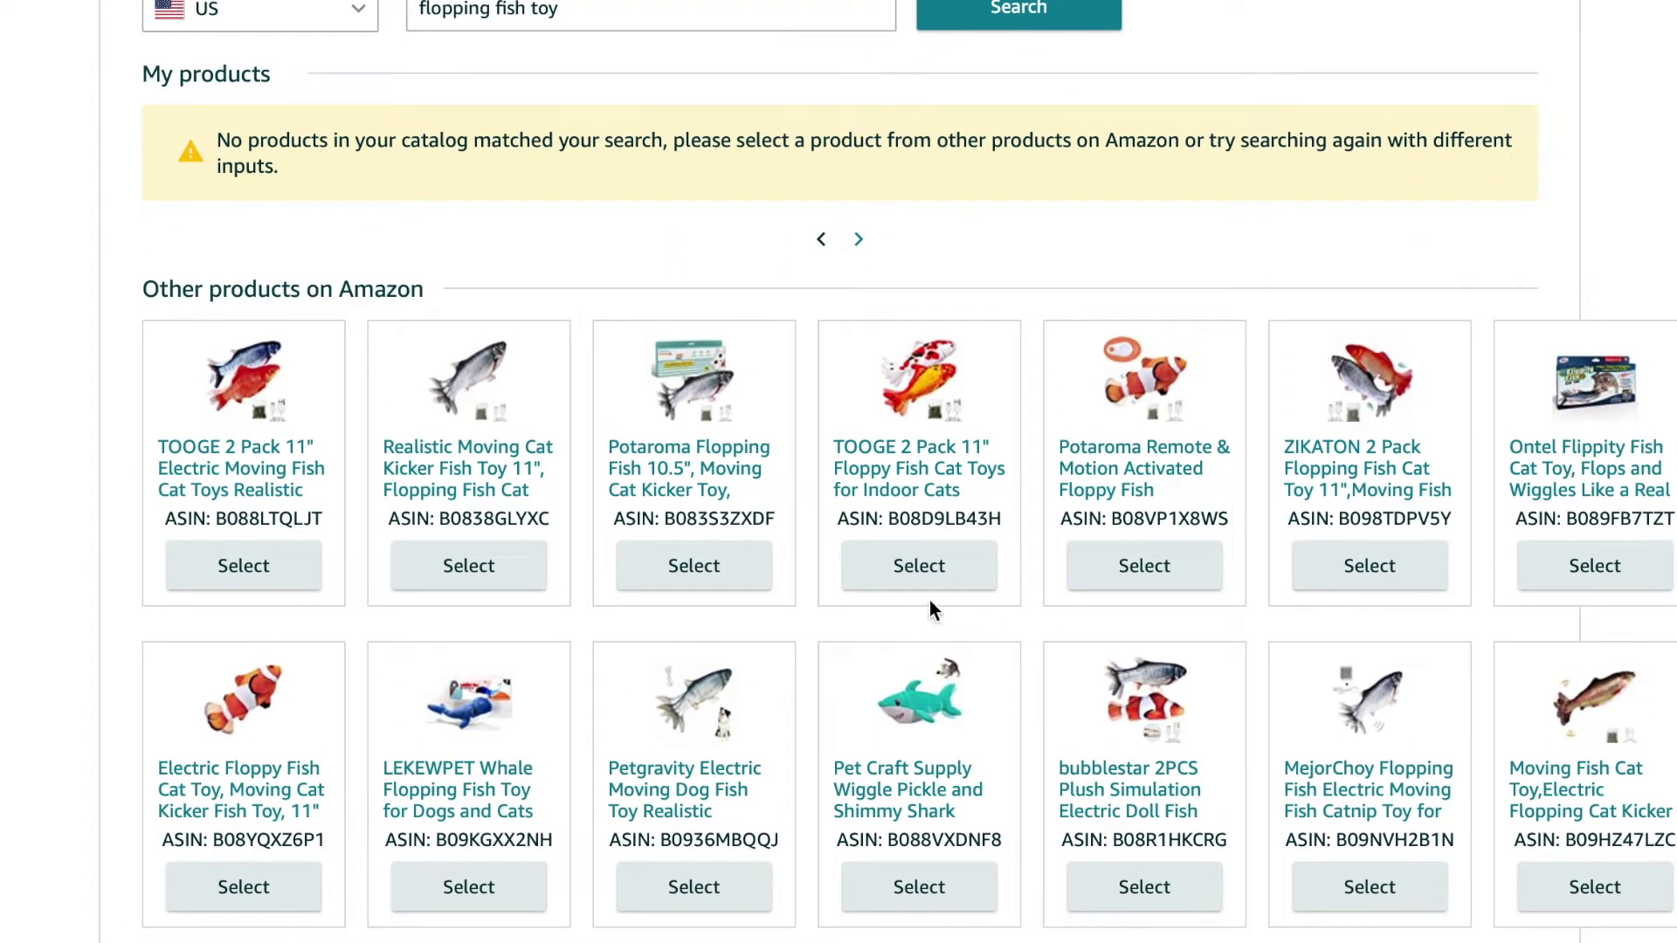
{"action": "left_click", "coordinate": [754, 576]}
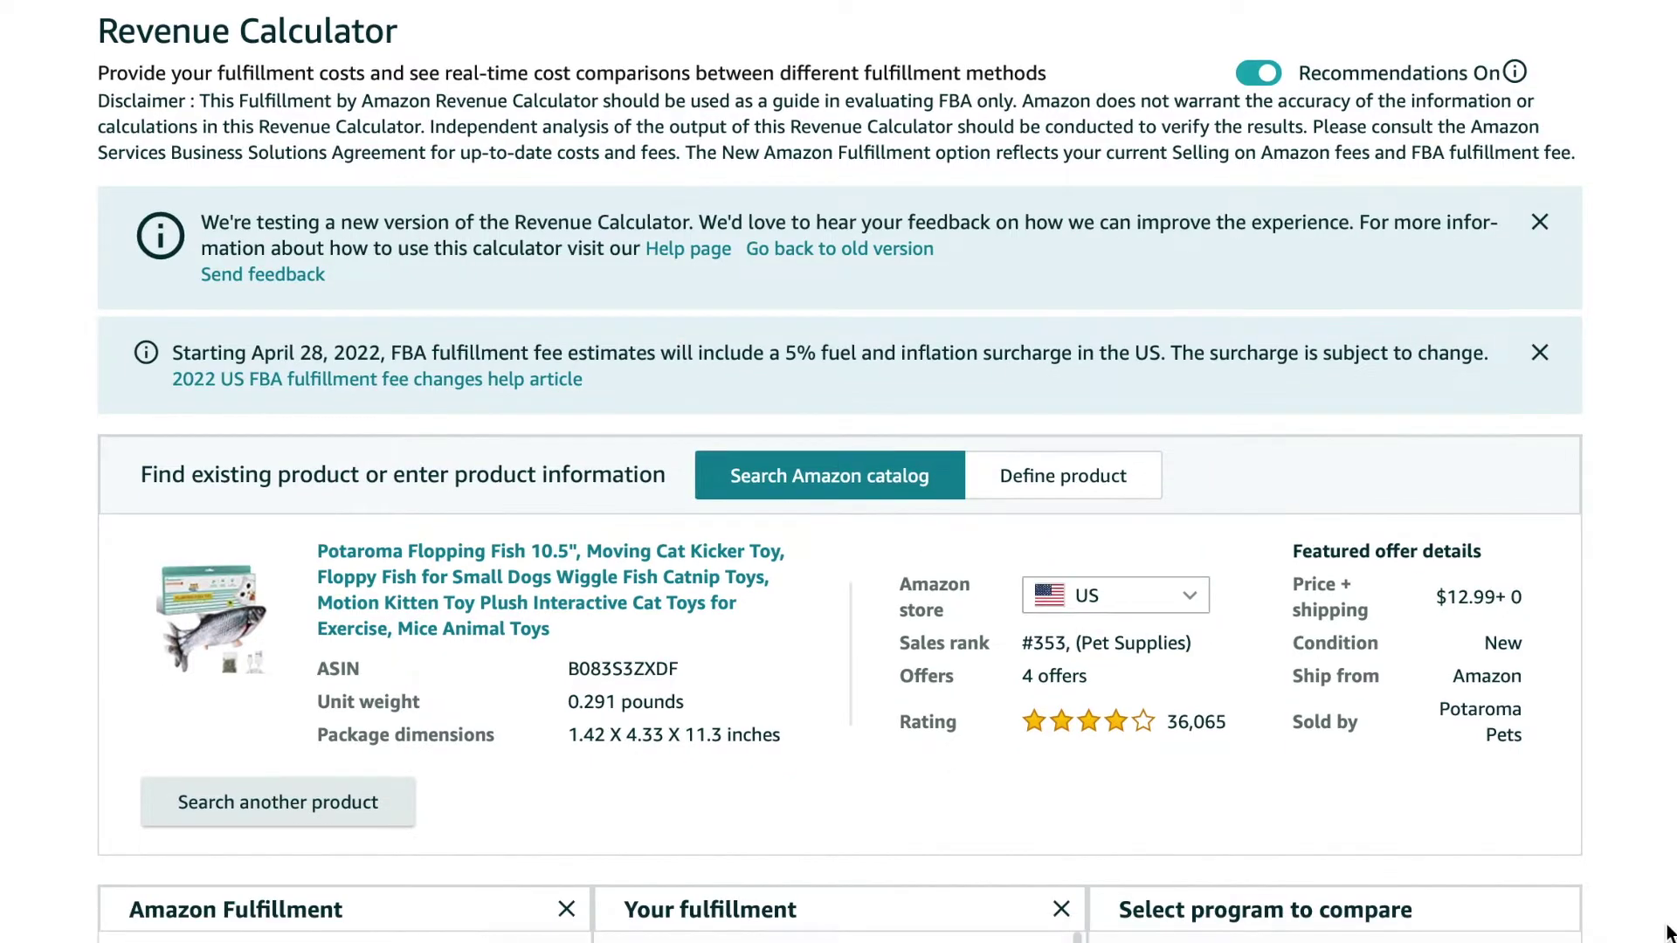
- Switch to manual product entry with the US store and package dimensions in cm
{"action": "left_click", "coordinate": [1149, 494]}
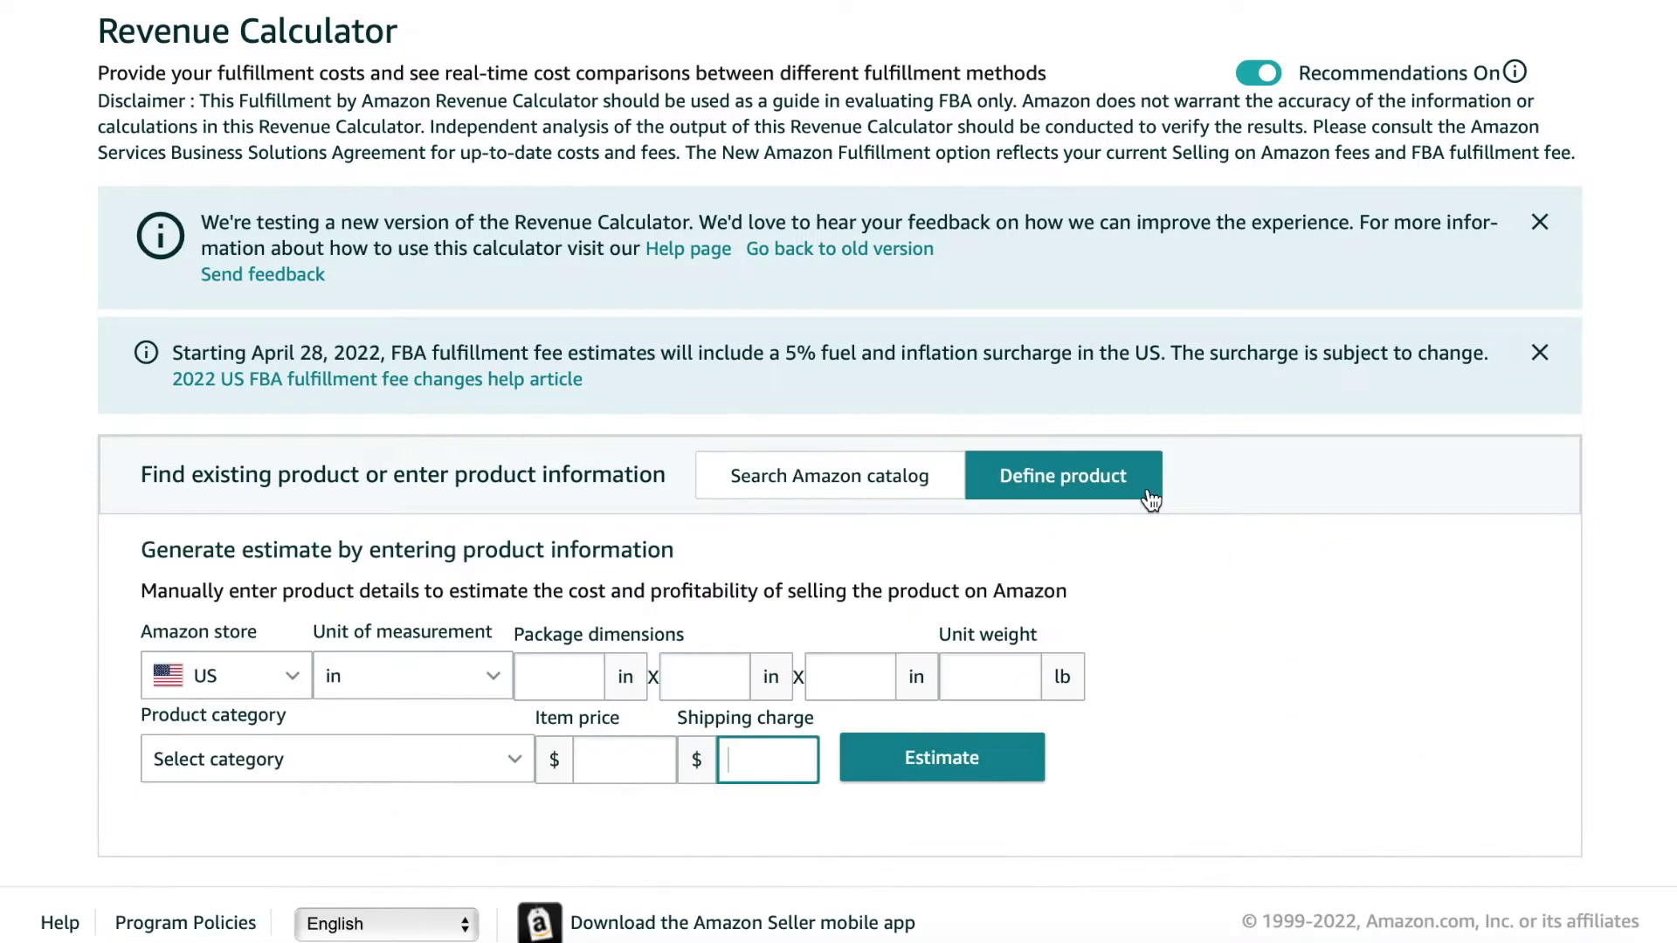
{"action": "left_click", "coordinate": [297, 687]}
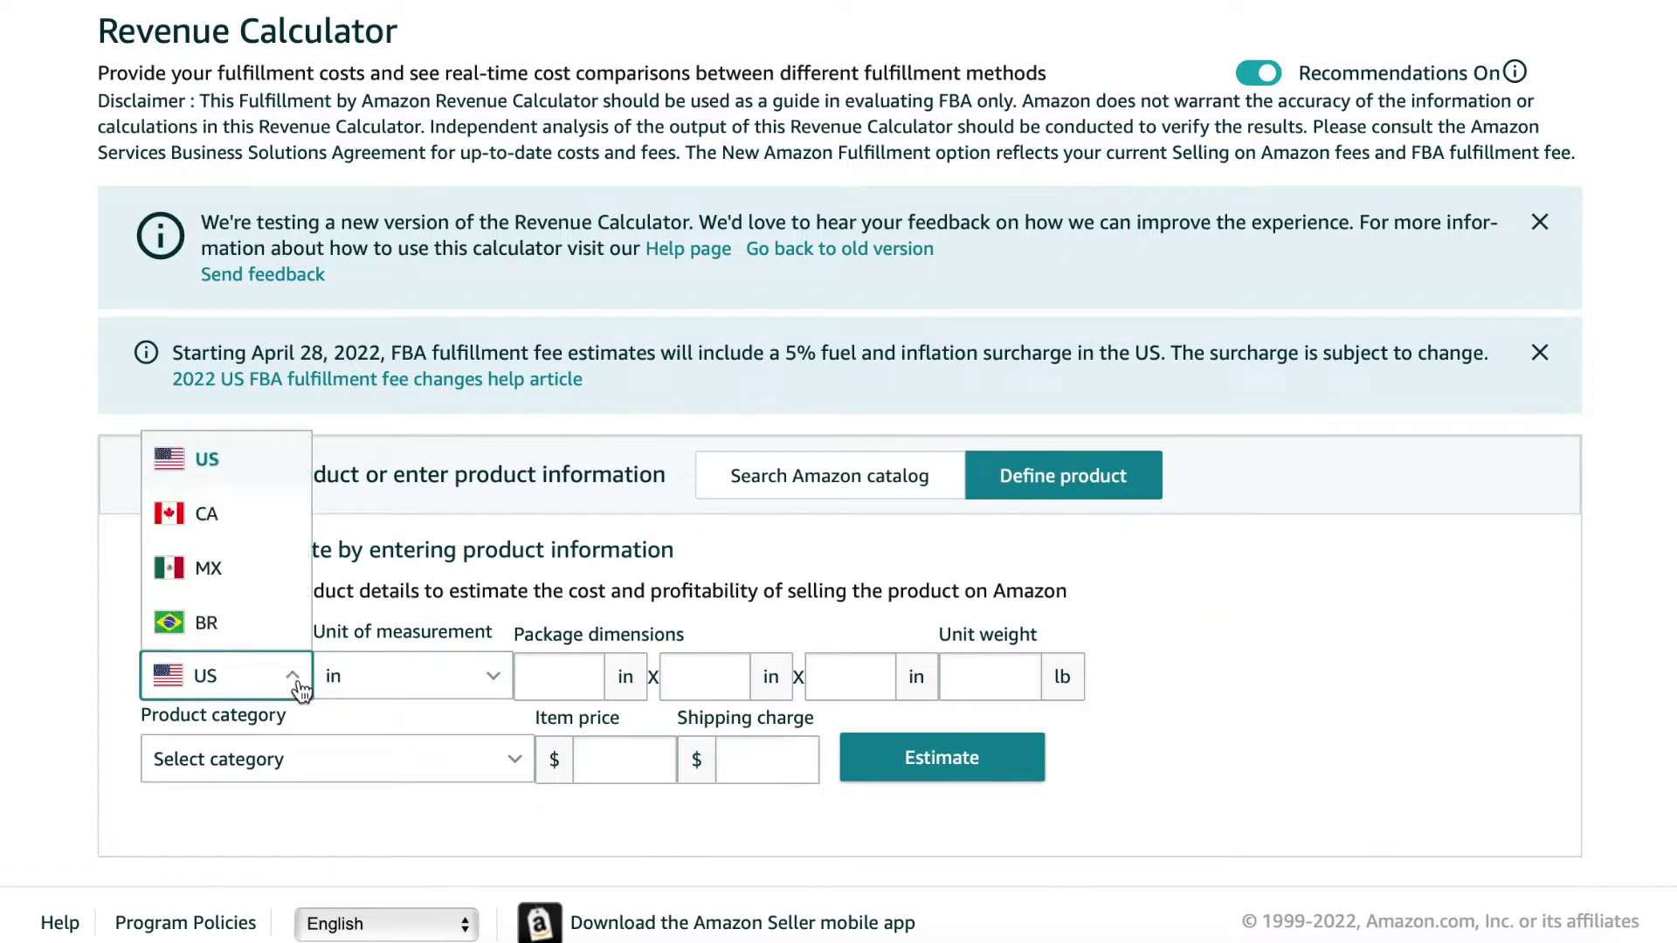
{"action": "left_click", "coordinate": [256, 460]}
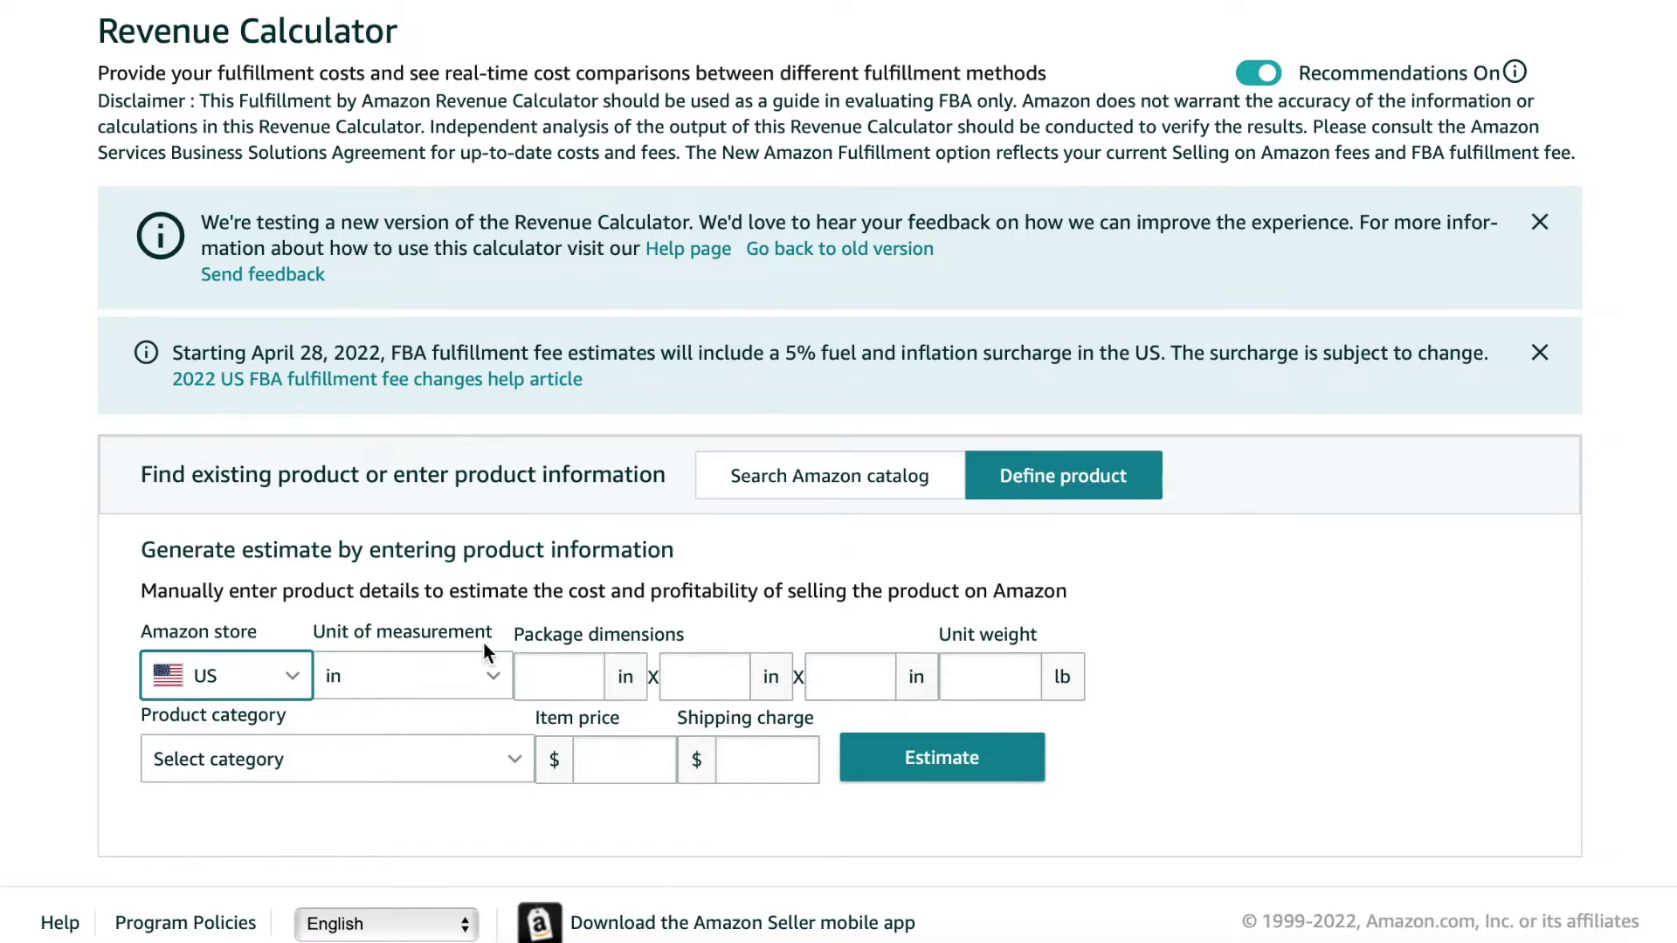
{"action": "left_click", "coordinate": [558, 678]}
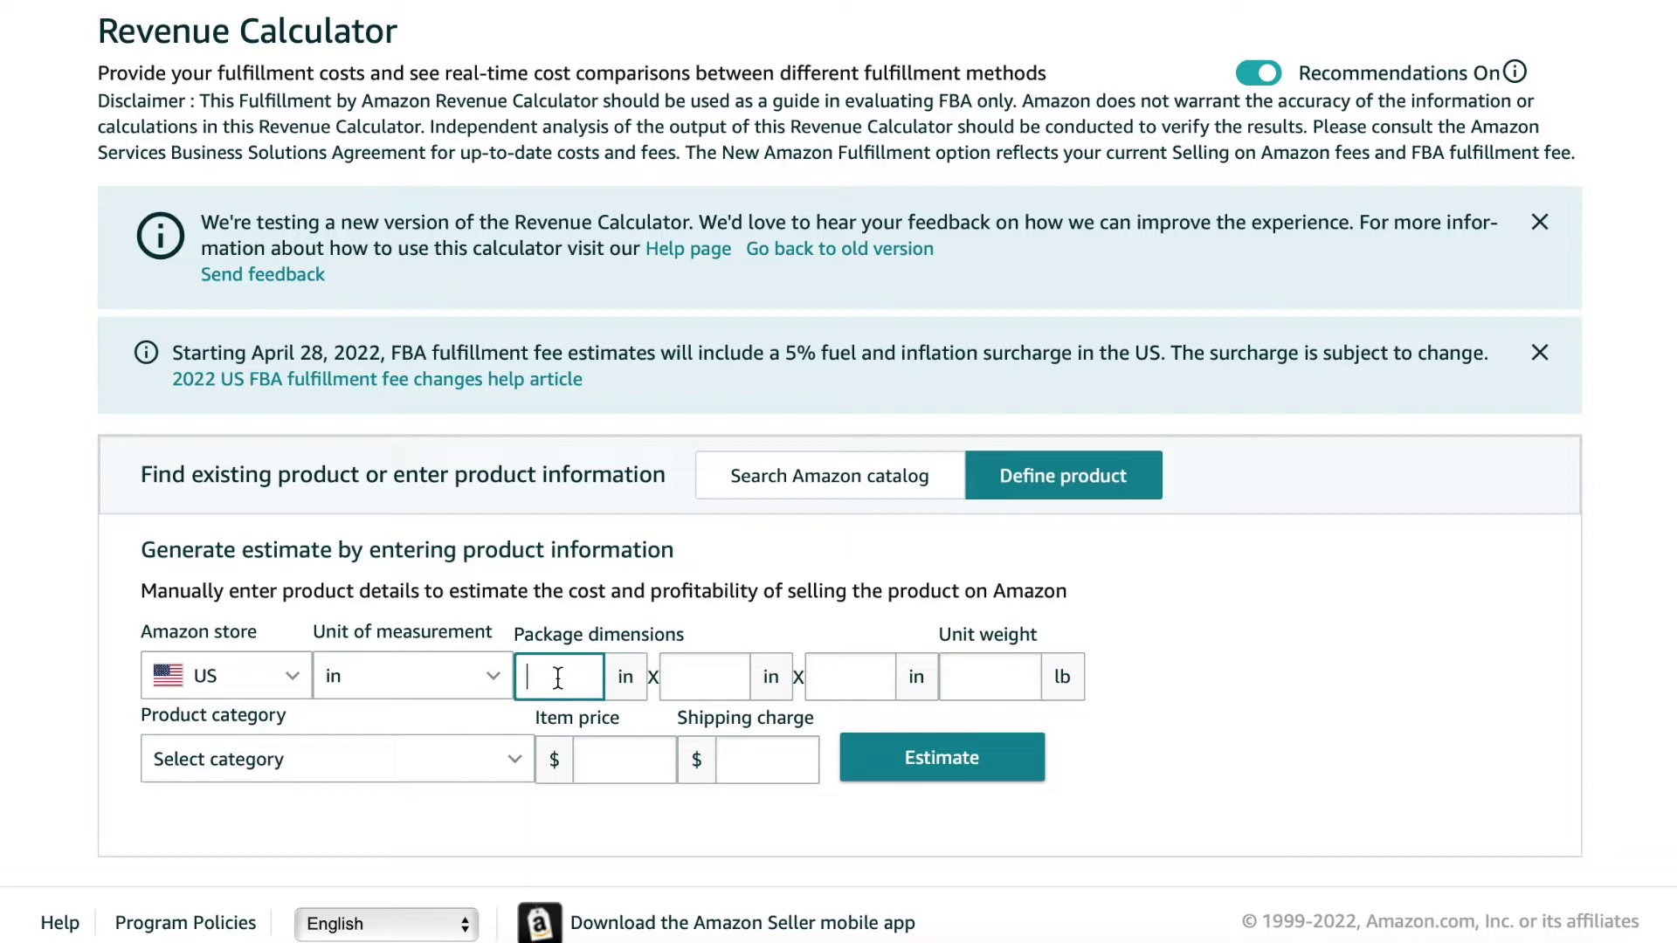
{"action": "left_click", "coordinate": [489, 680]}
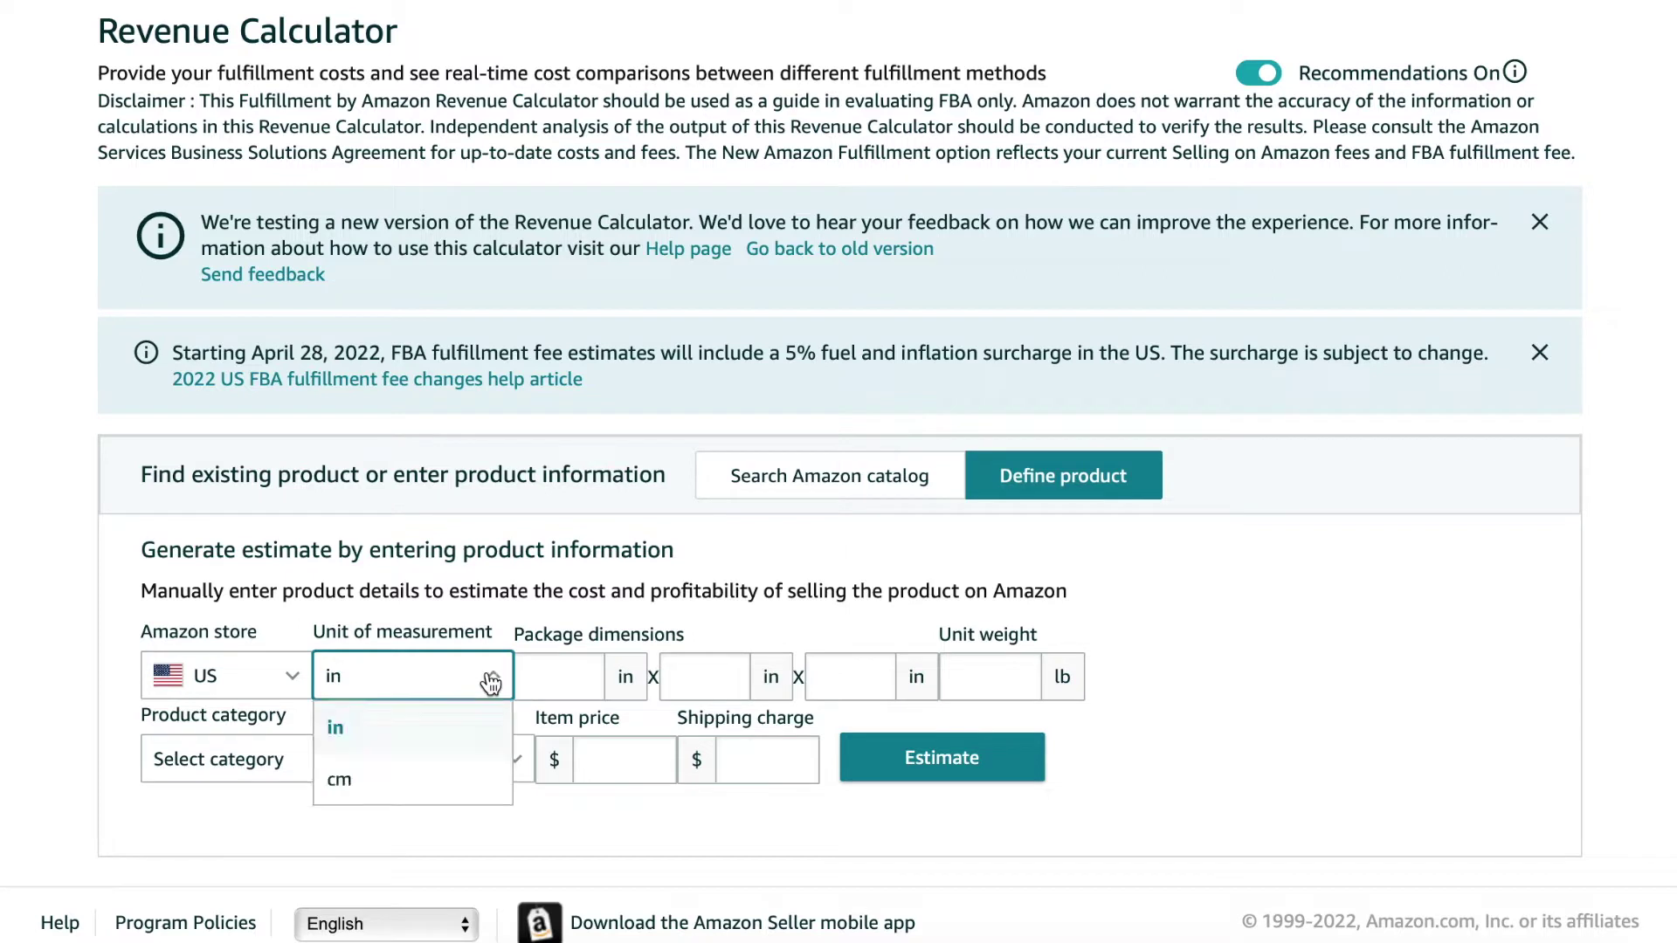
{"action": "left_click", "coordinate": [464, 780]}
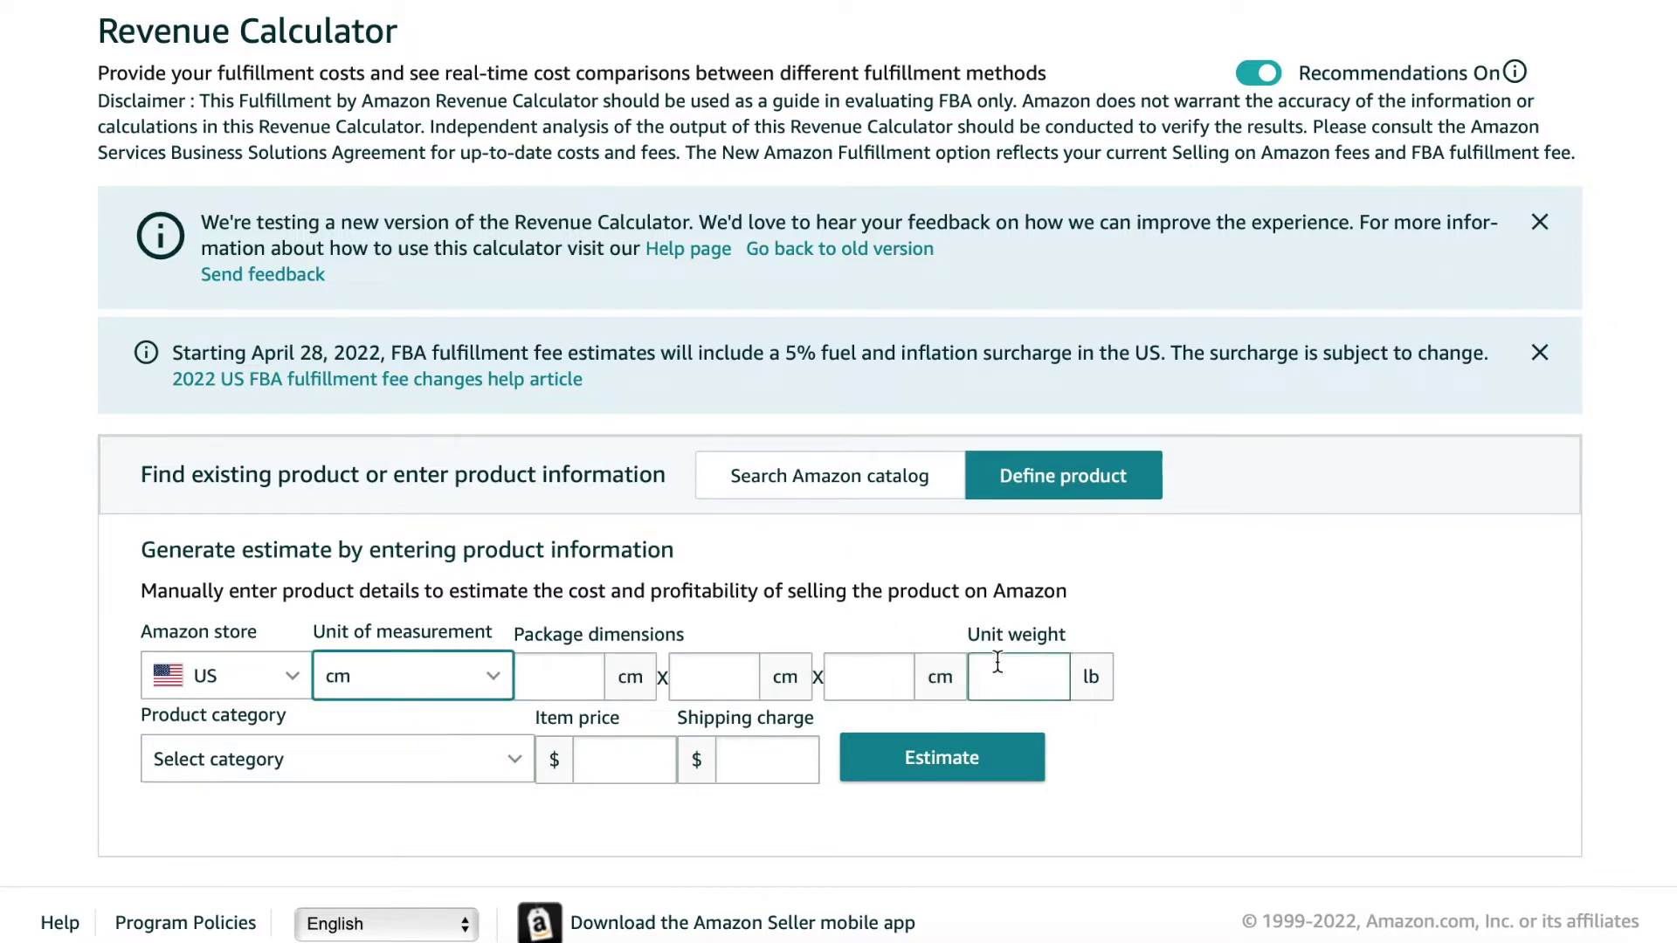
{"action": "left_click", "coordinate": [1022, 678]}
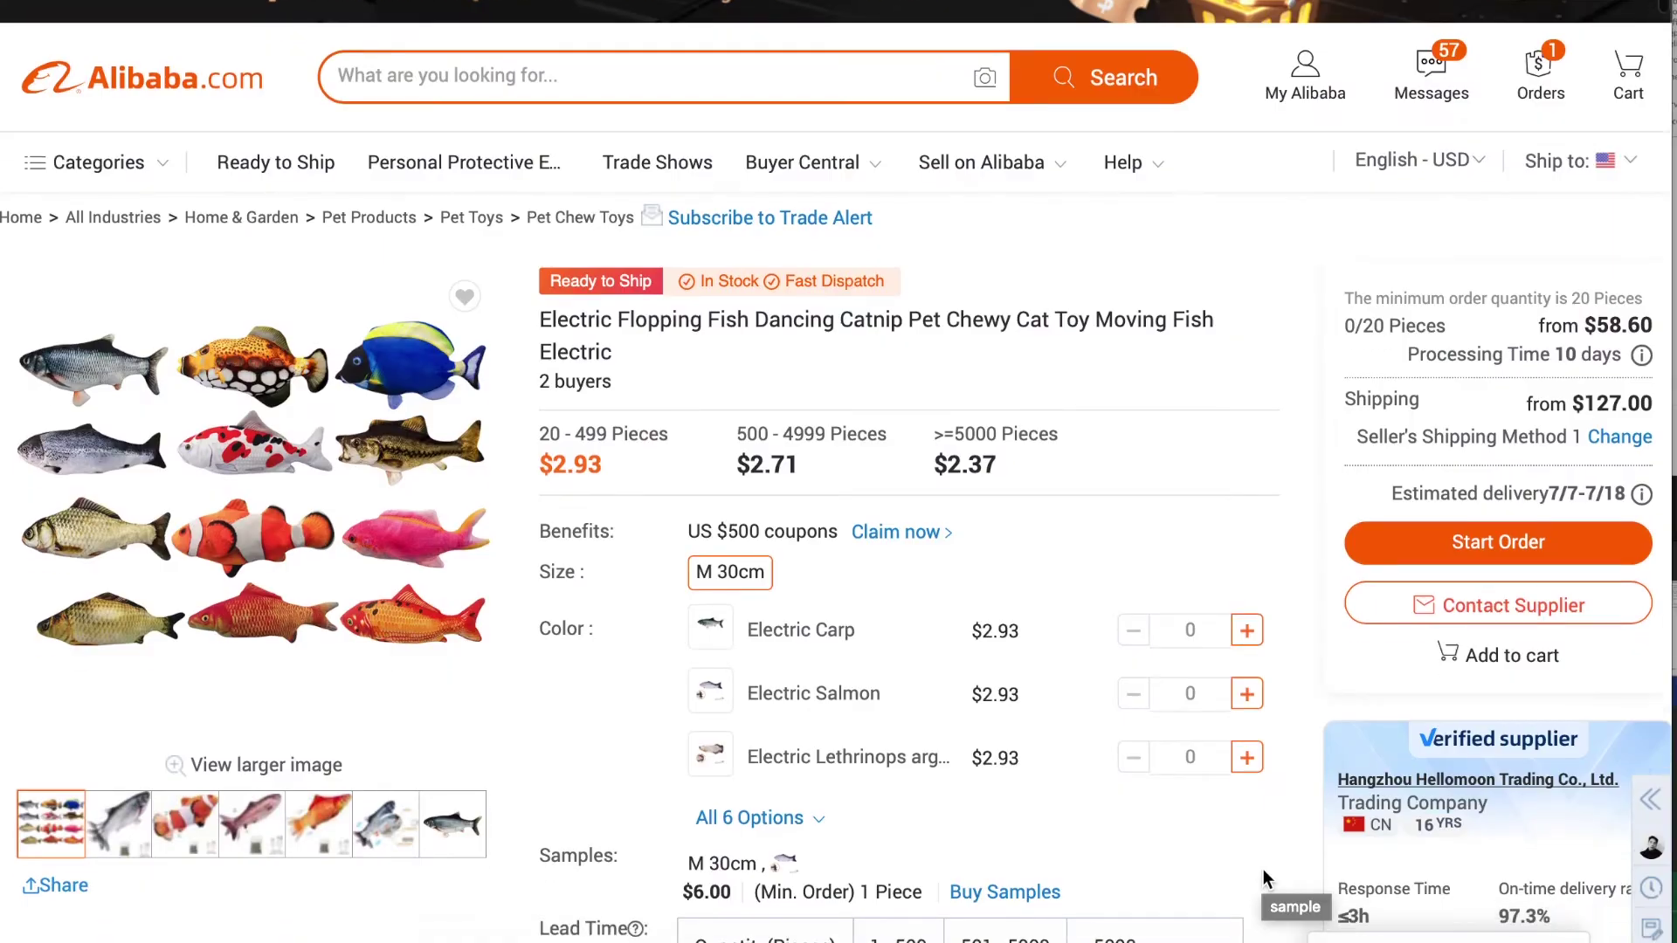
{"action": "scroll", "coordinate": [1263, 869], "scroll_direction": "down", "scroll_amount": 10}
{"action": "scroll", "coordinate": [1263, 868], "scroll_direction": "down", "scroll_amount": 10}
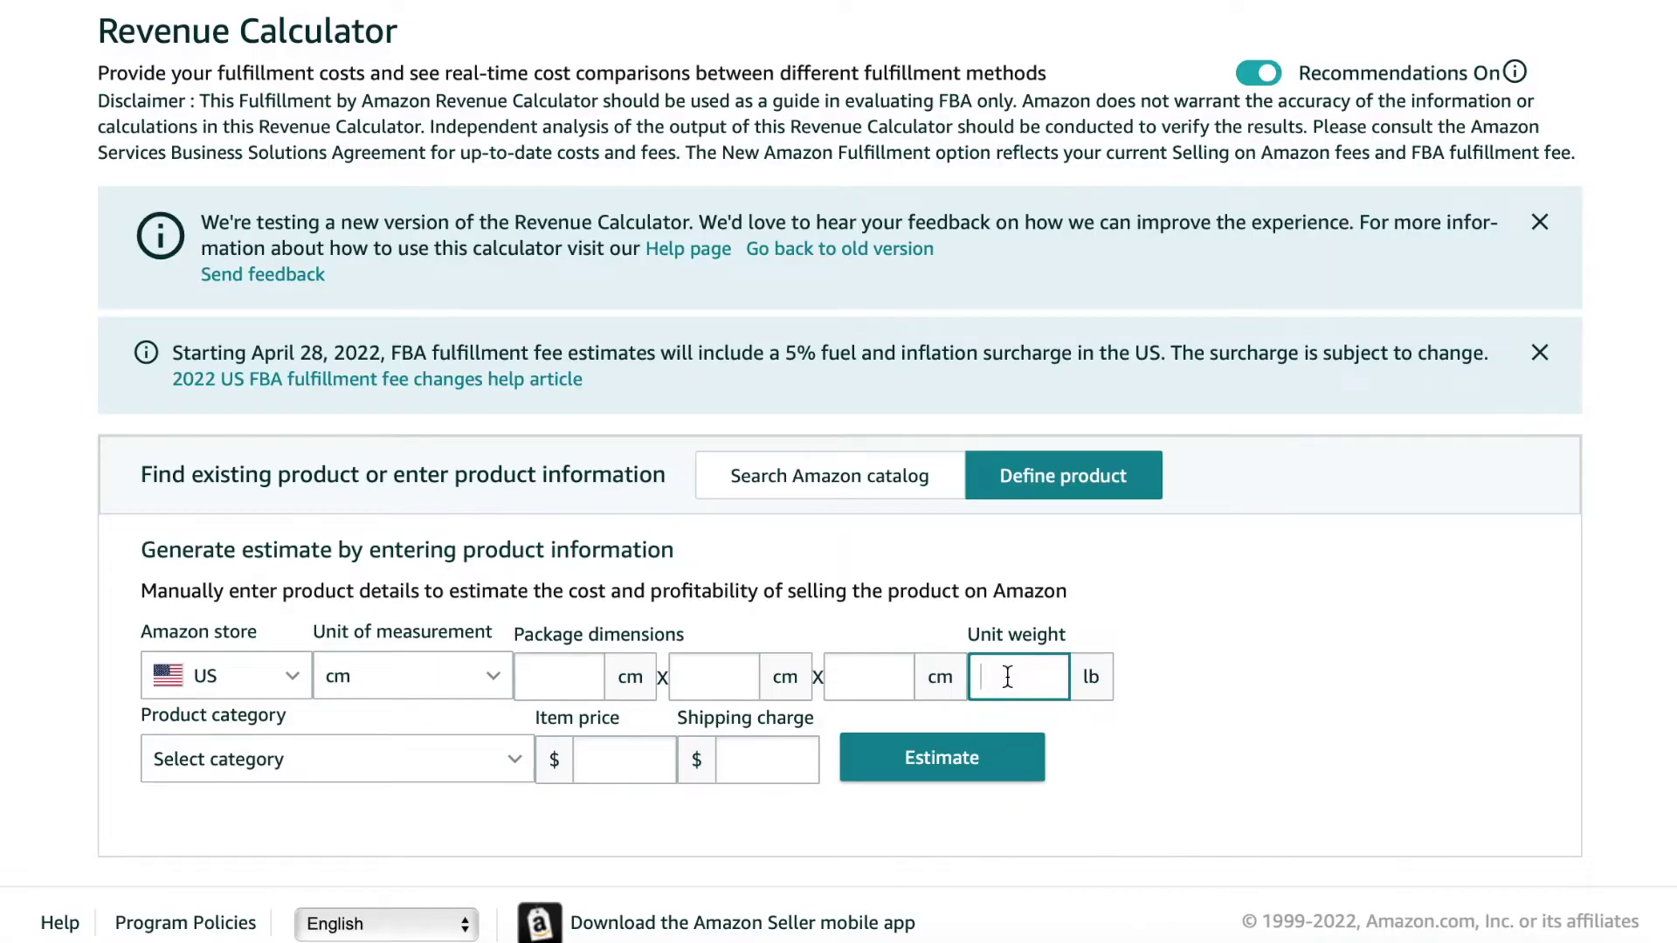
{"action": "left_click", "coordinate": [521, 758]}
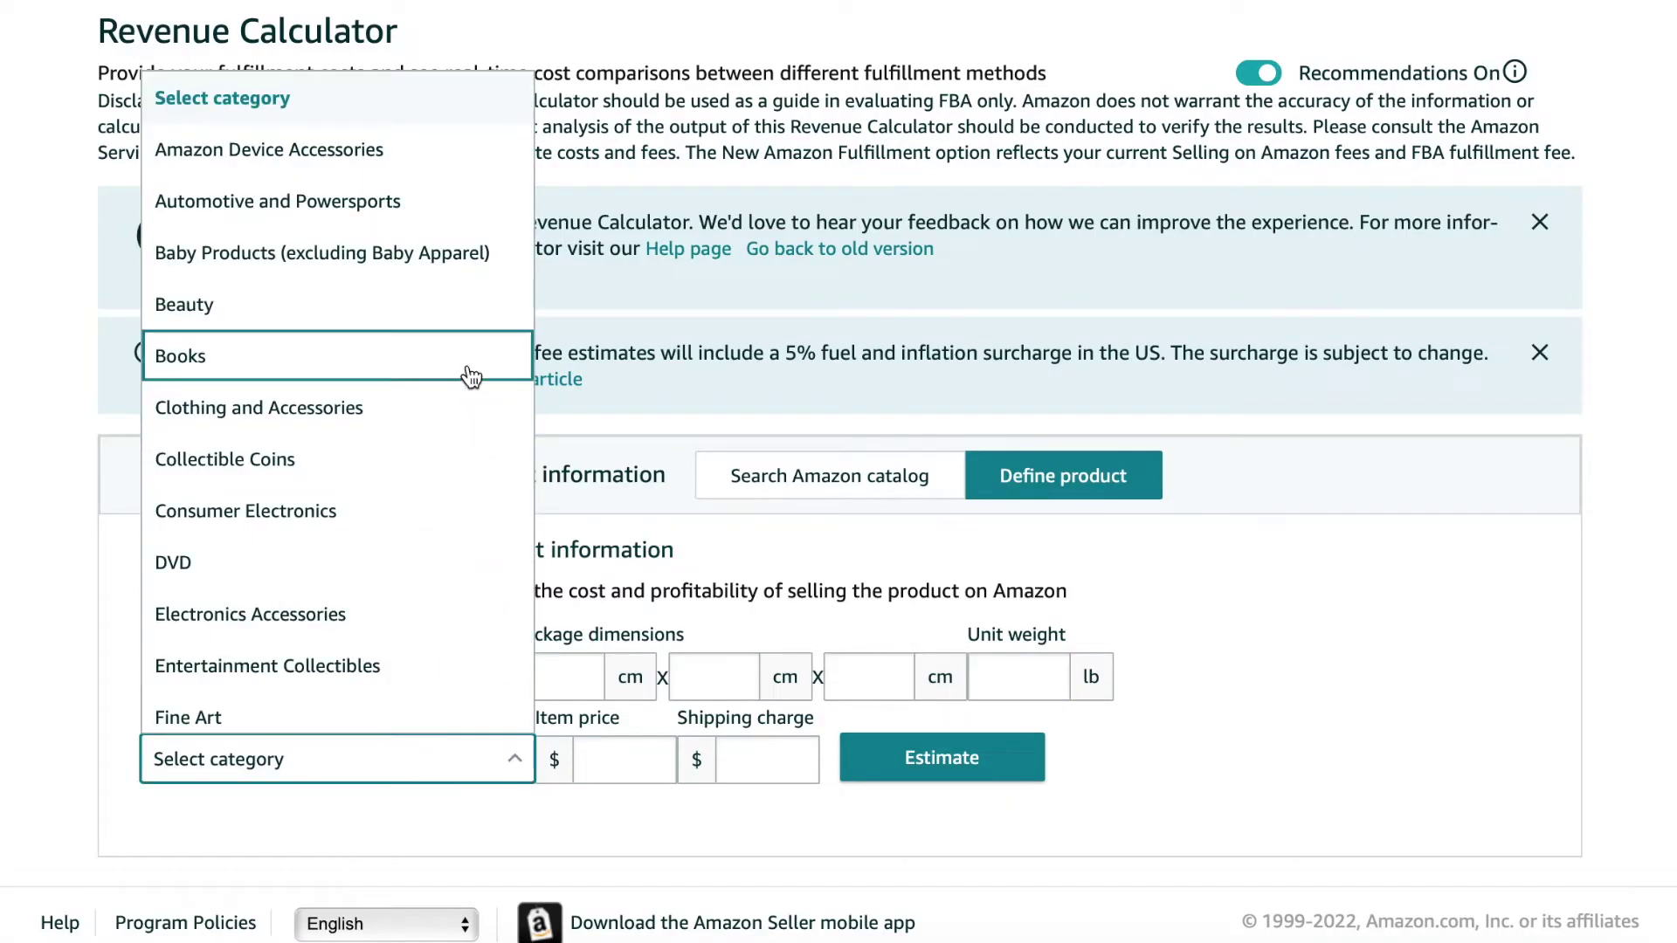
- Set the product category to Office Products and the item price to $9.99
{"action": "scroll", "coordinate": [472, 377], "scroll_direction": "down", "scroll_amount": 1}
{"action": "scroll", "coordinate": [472, 378], "scroll_direction": "down", "scroll_amount": 10}
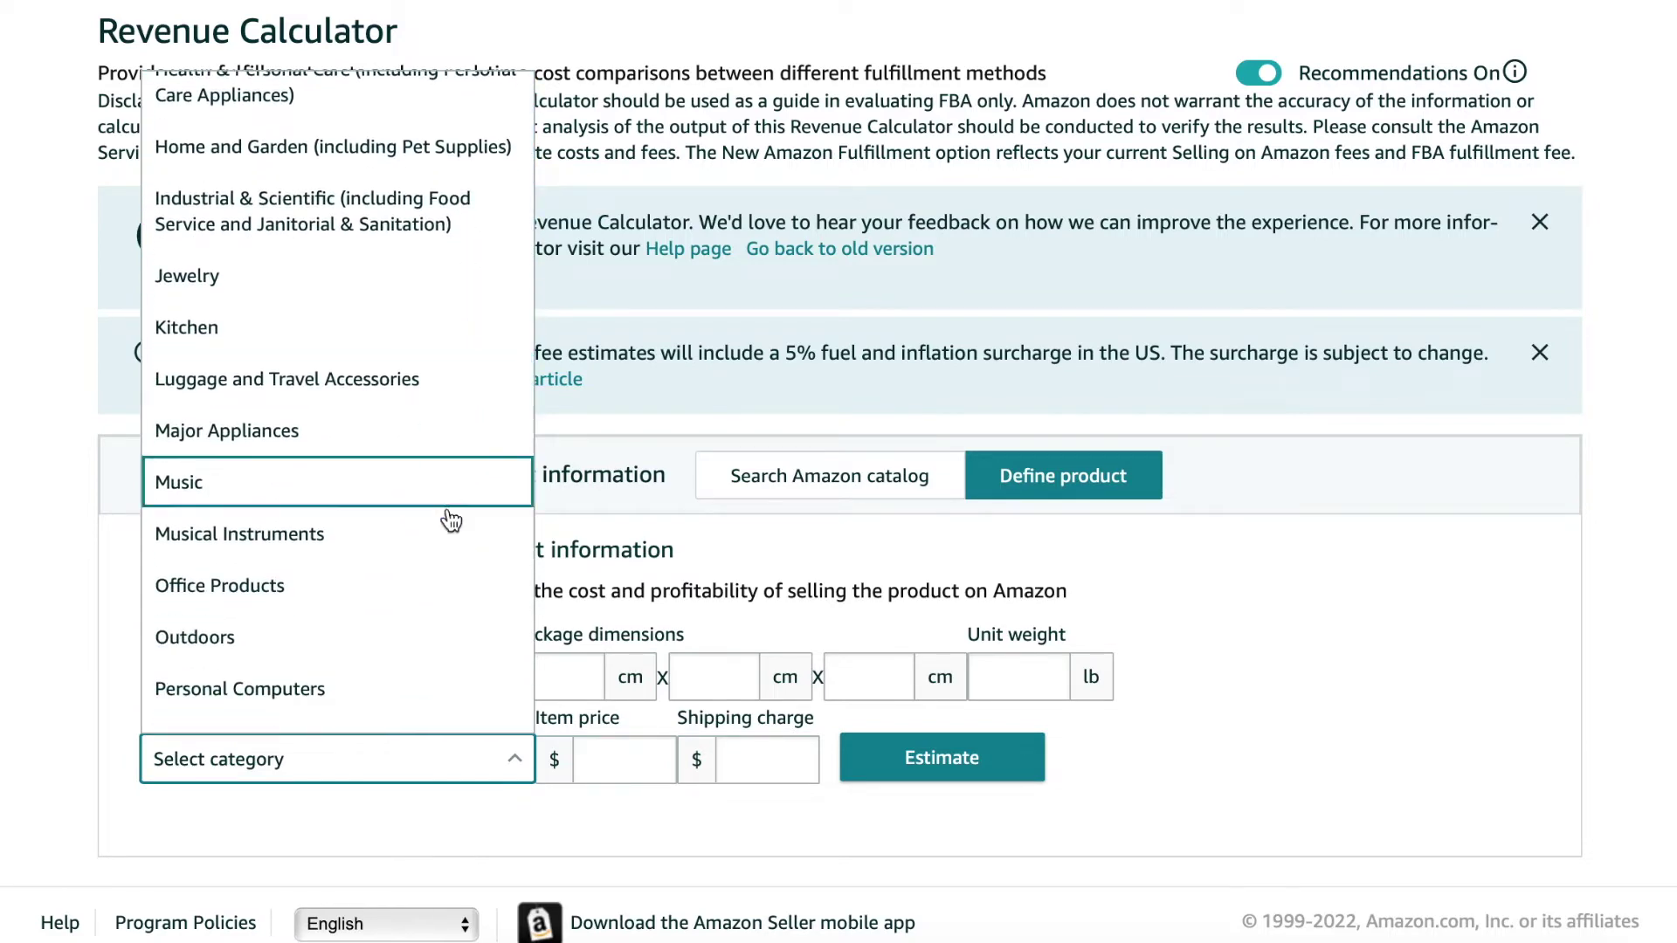
{"action": "left_click", "coordinate": [430, 581]}
{"action": "left_click", "coordinate": [640, 753]}
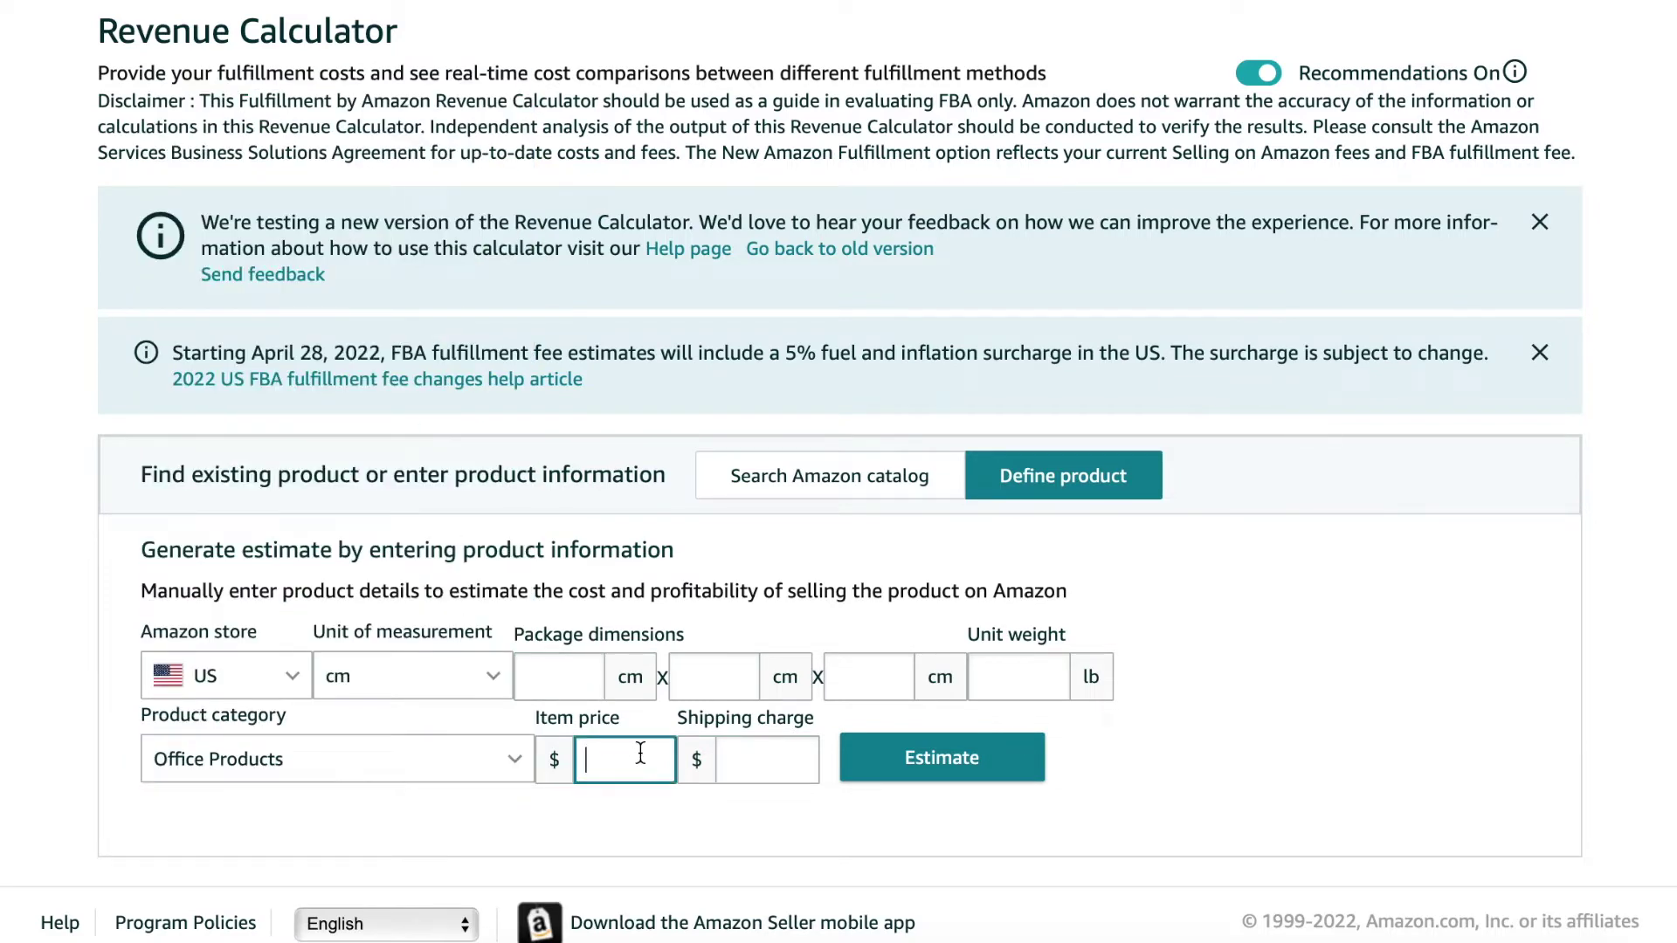
{"action": "type", "text": "9.99"}
{"action": "left_click", "coordinate": [766, 766]}
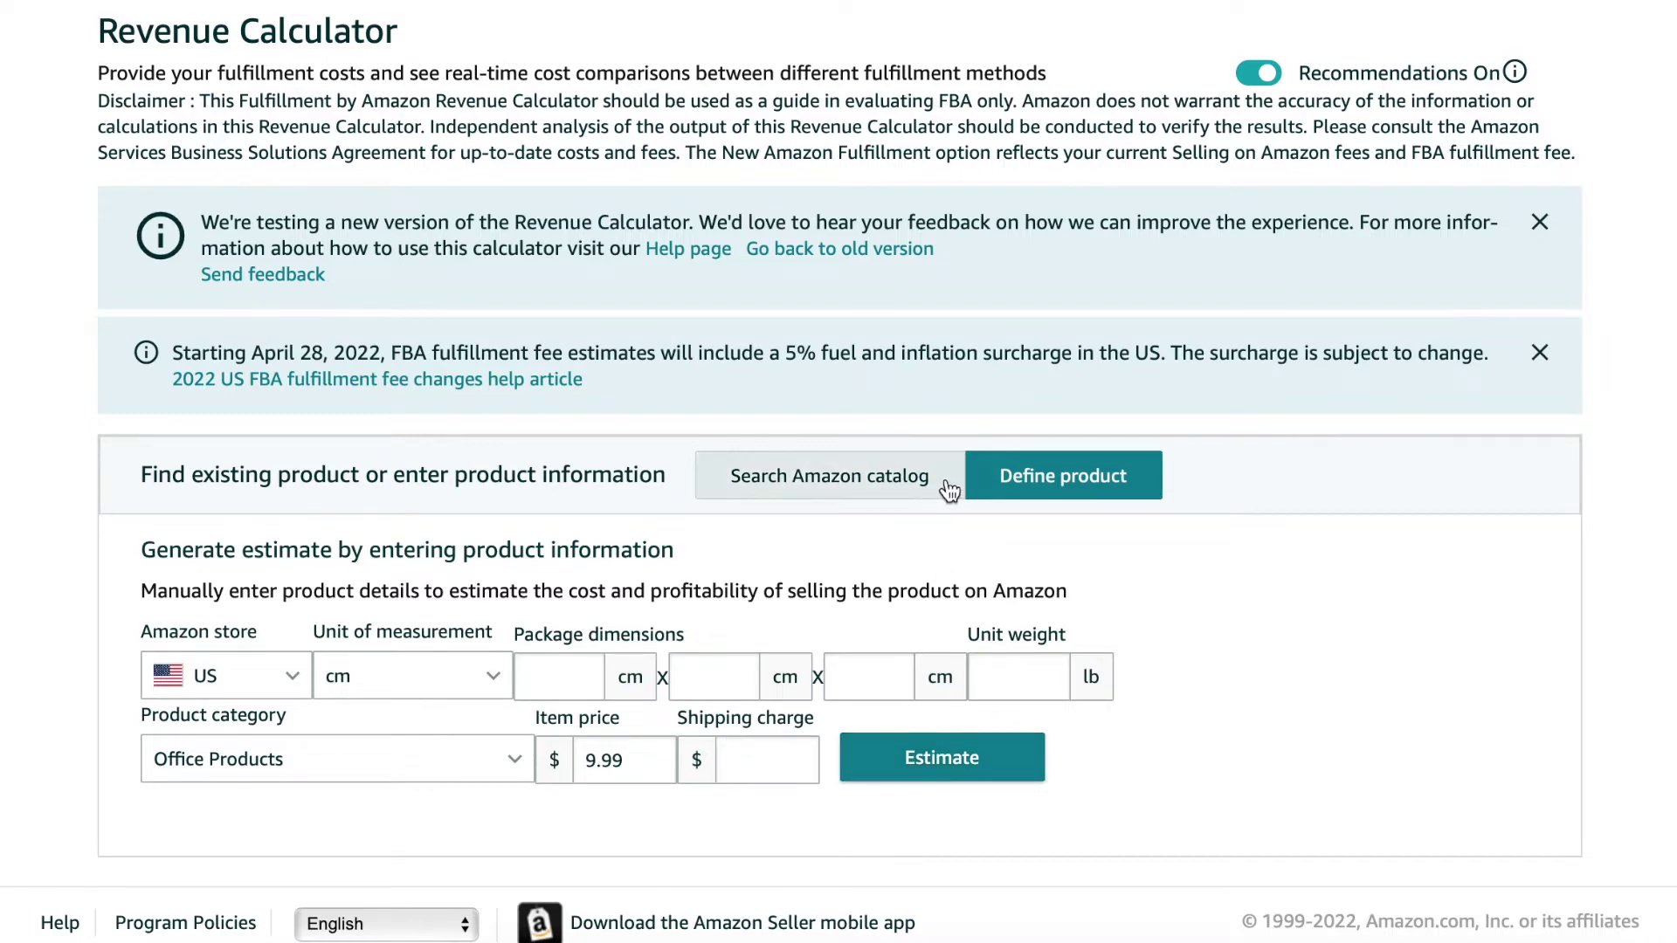
{"action": "left_click", "coordinate": [830, 475]}
{"action": "scroll", "coordinate": [1057, 379], "scroll_direction": "down", "scroll_amount": 5}
- Reload the Potaroma toy and close Your fulfillment, leaving the $6.94 Amazon Fulfillment estimate
{"action": "left_click", "coordinate": [721, 661]}
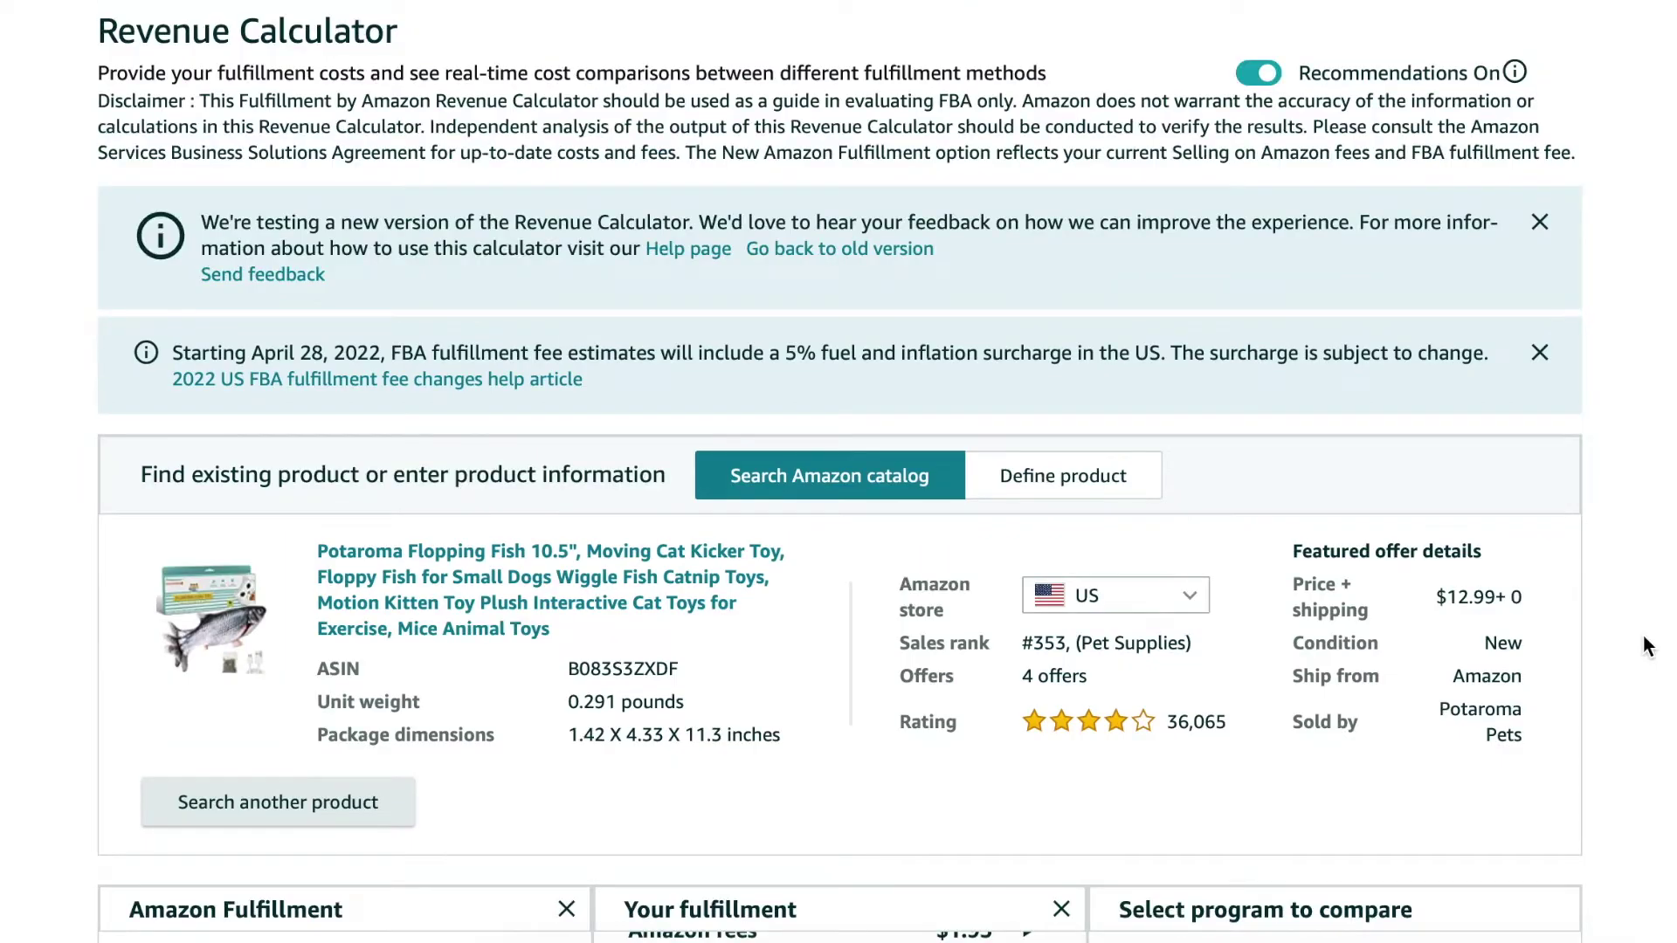
{"action": "scroll", "coordinate": [1646, 647], "scroll_direction": "down", "scroll_amount": 1}
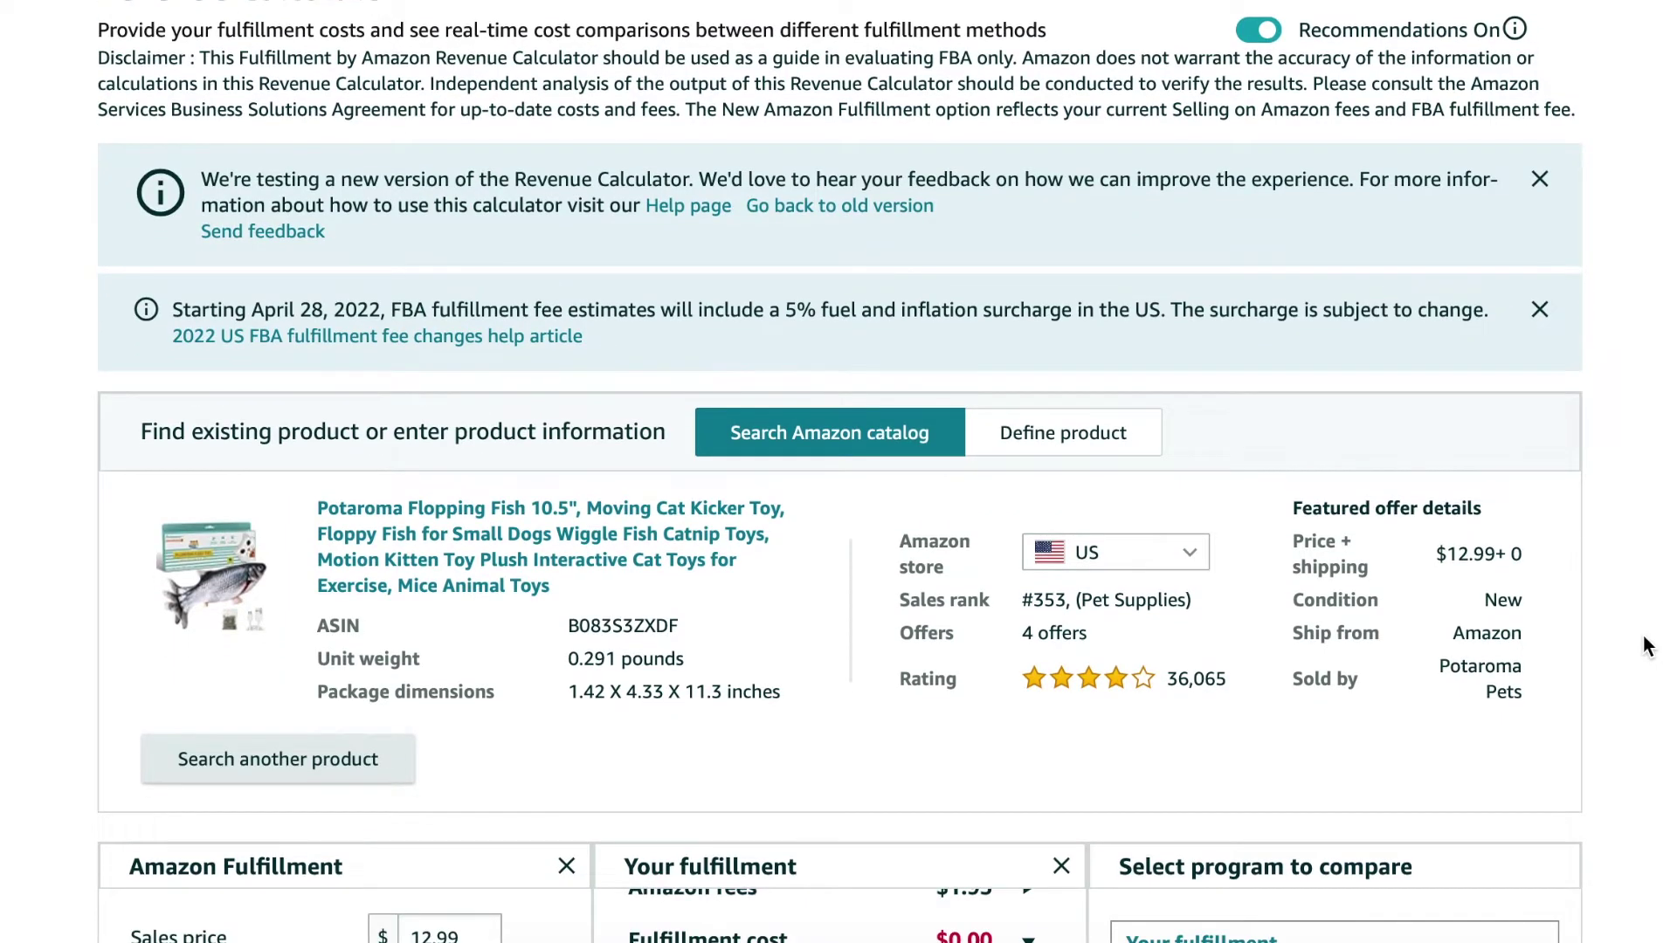
{"action": "scroll", "coordinate": [1647, 646], "scroll_direction": "up", "scroll_amount": 1}
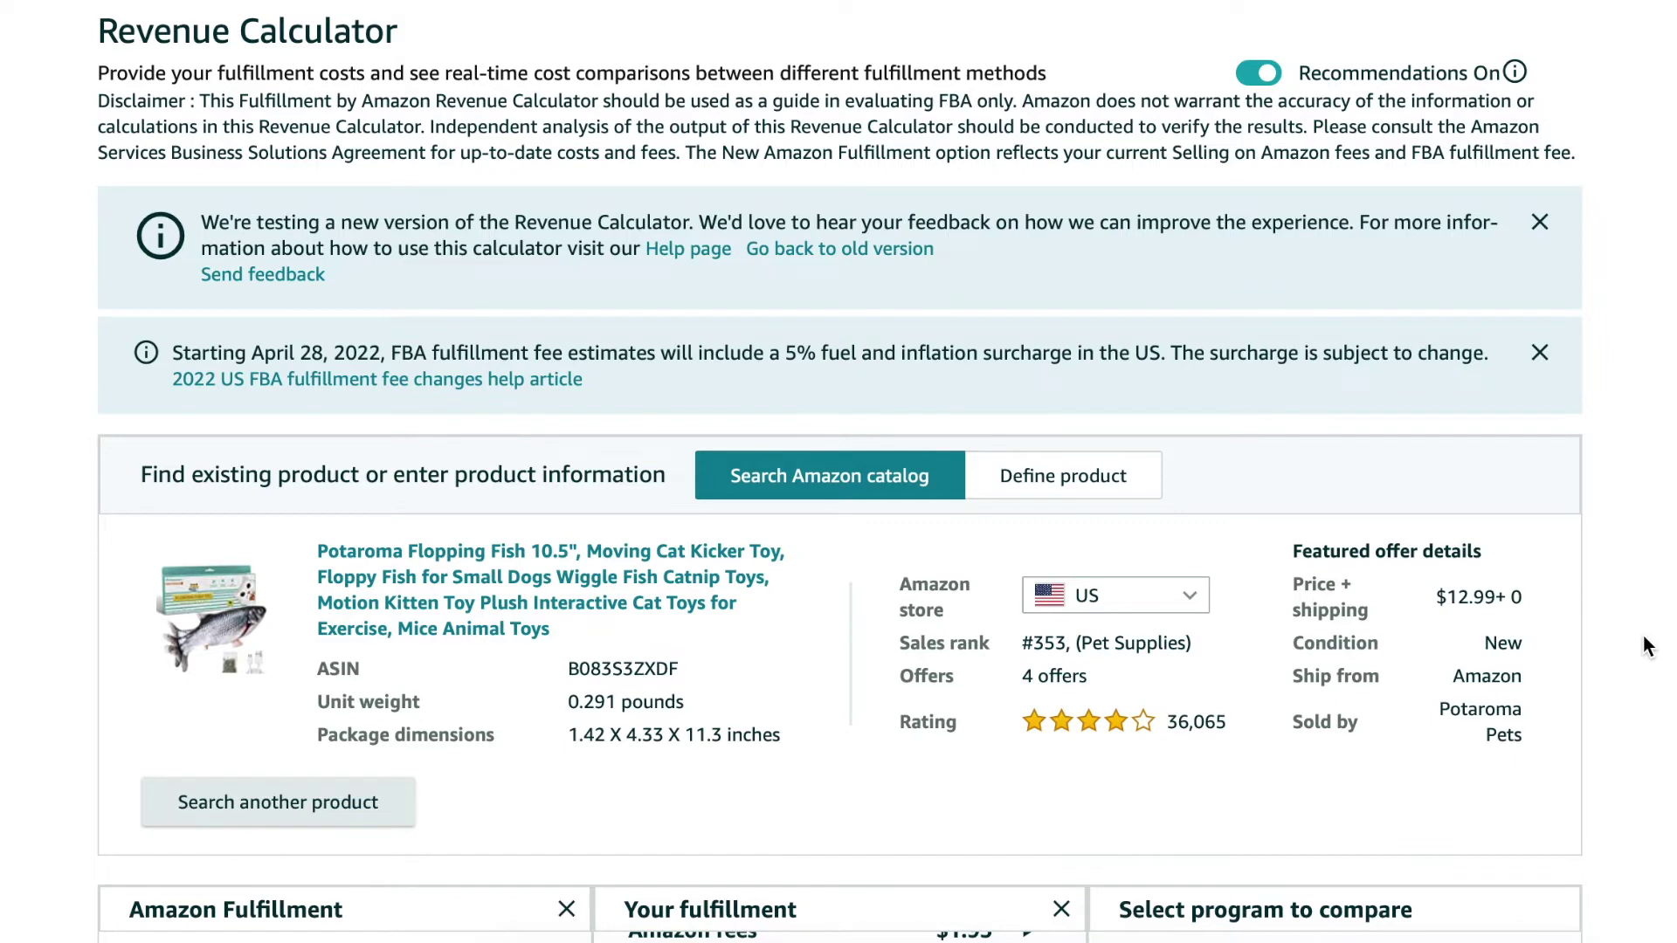
{"action": "scroll", "coordinate": [1646, 647], "scroll_direction": "down", "scroll_amount": 5}
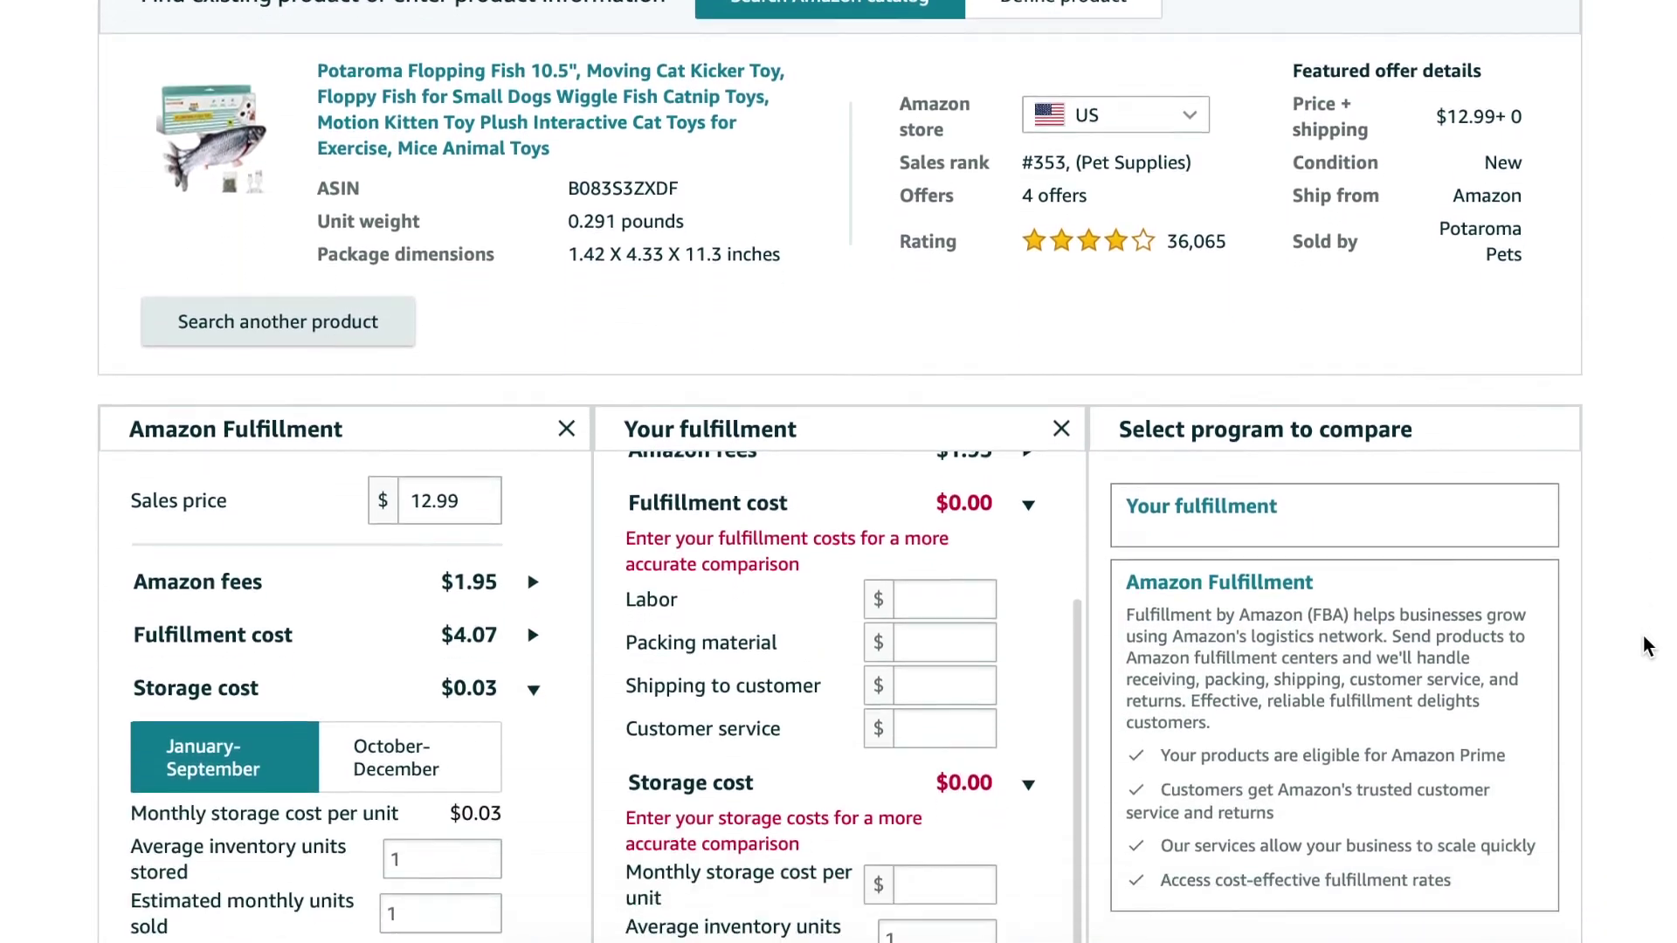
{"action": "scroll", "coordinate": [1647, 646], "scroll_direction": "down", "scroll_amount": 4}
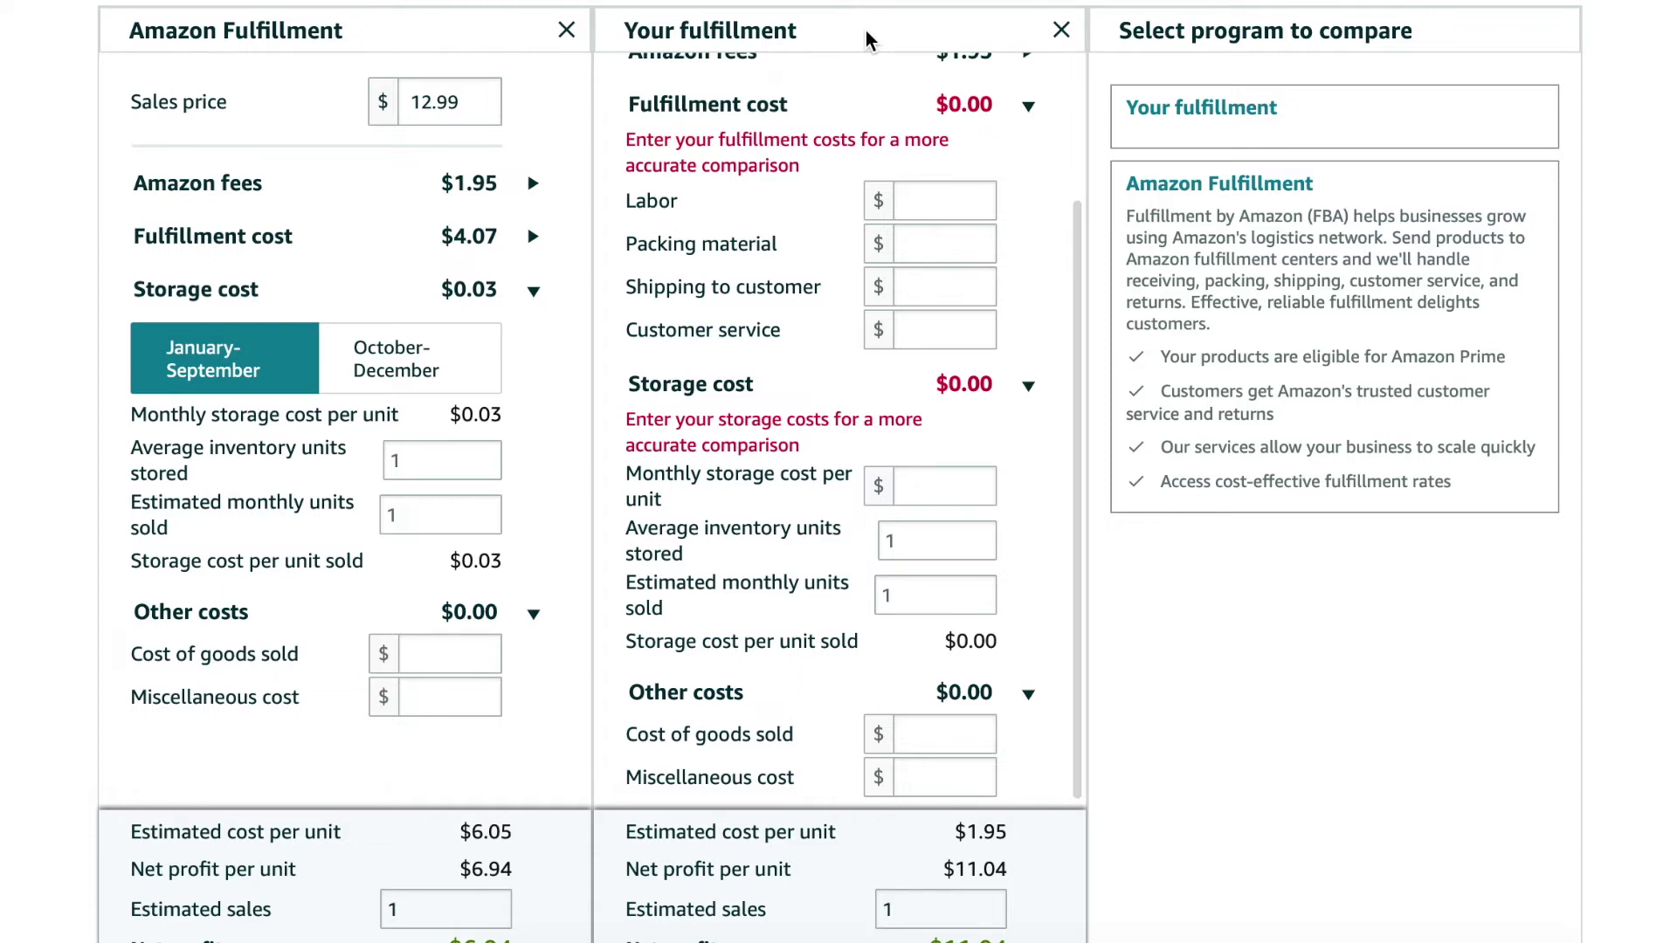
{"action": "left_click", "coordinate": [1061, 30]}
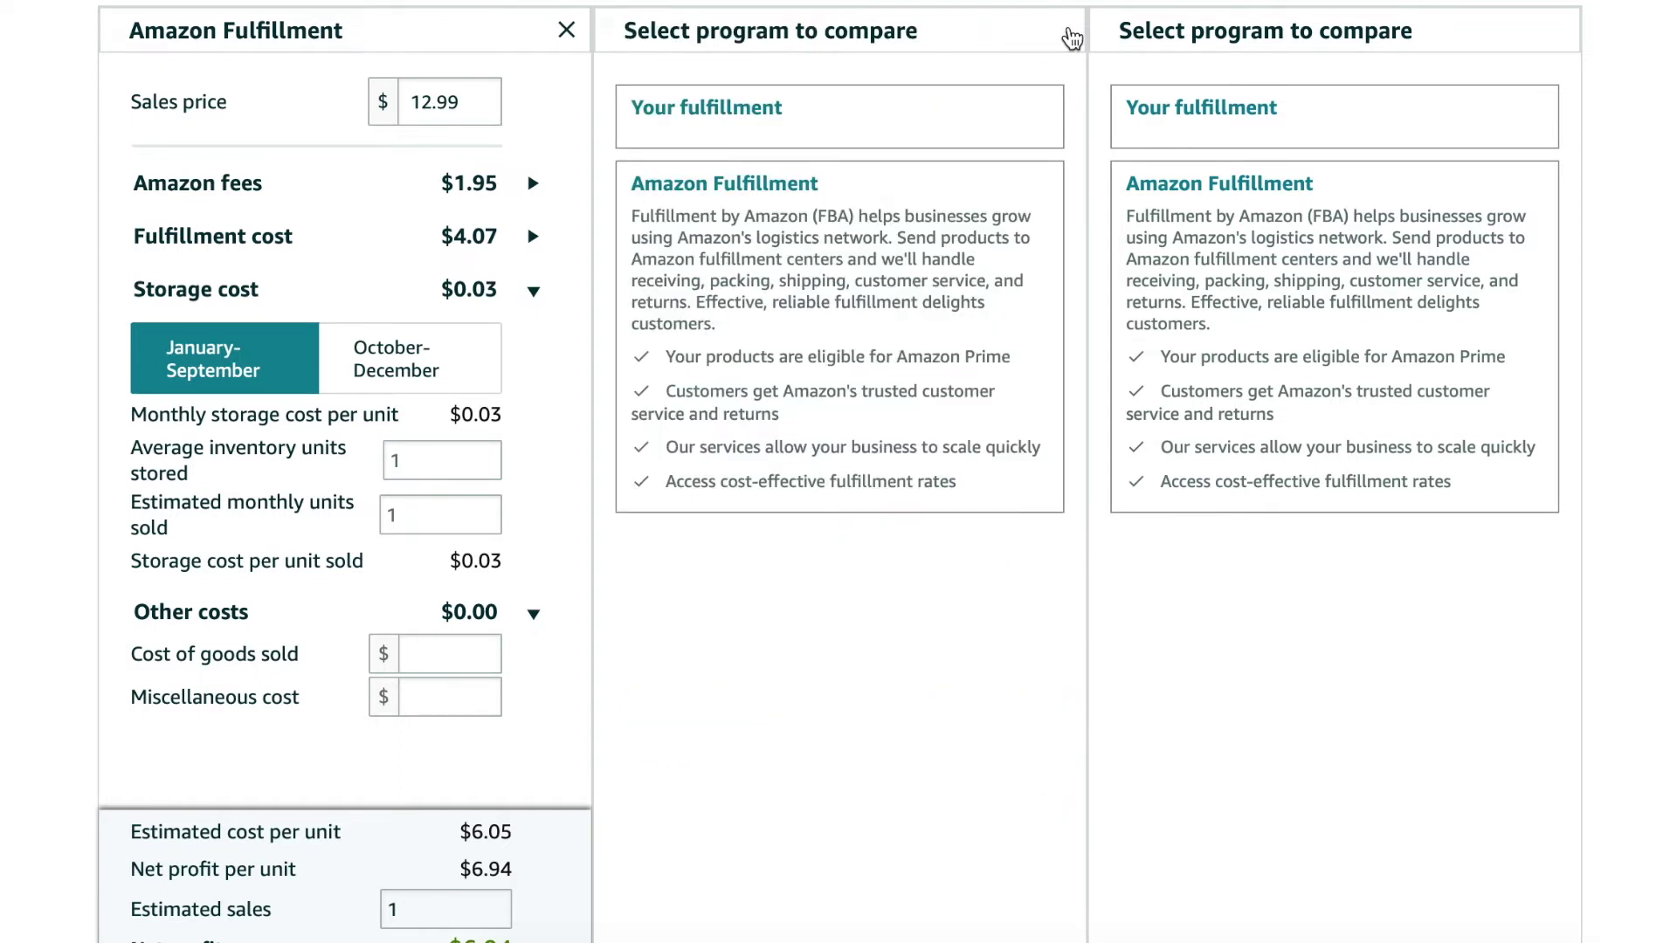
{"action": "left_click", "coordinate": [482, 102]}
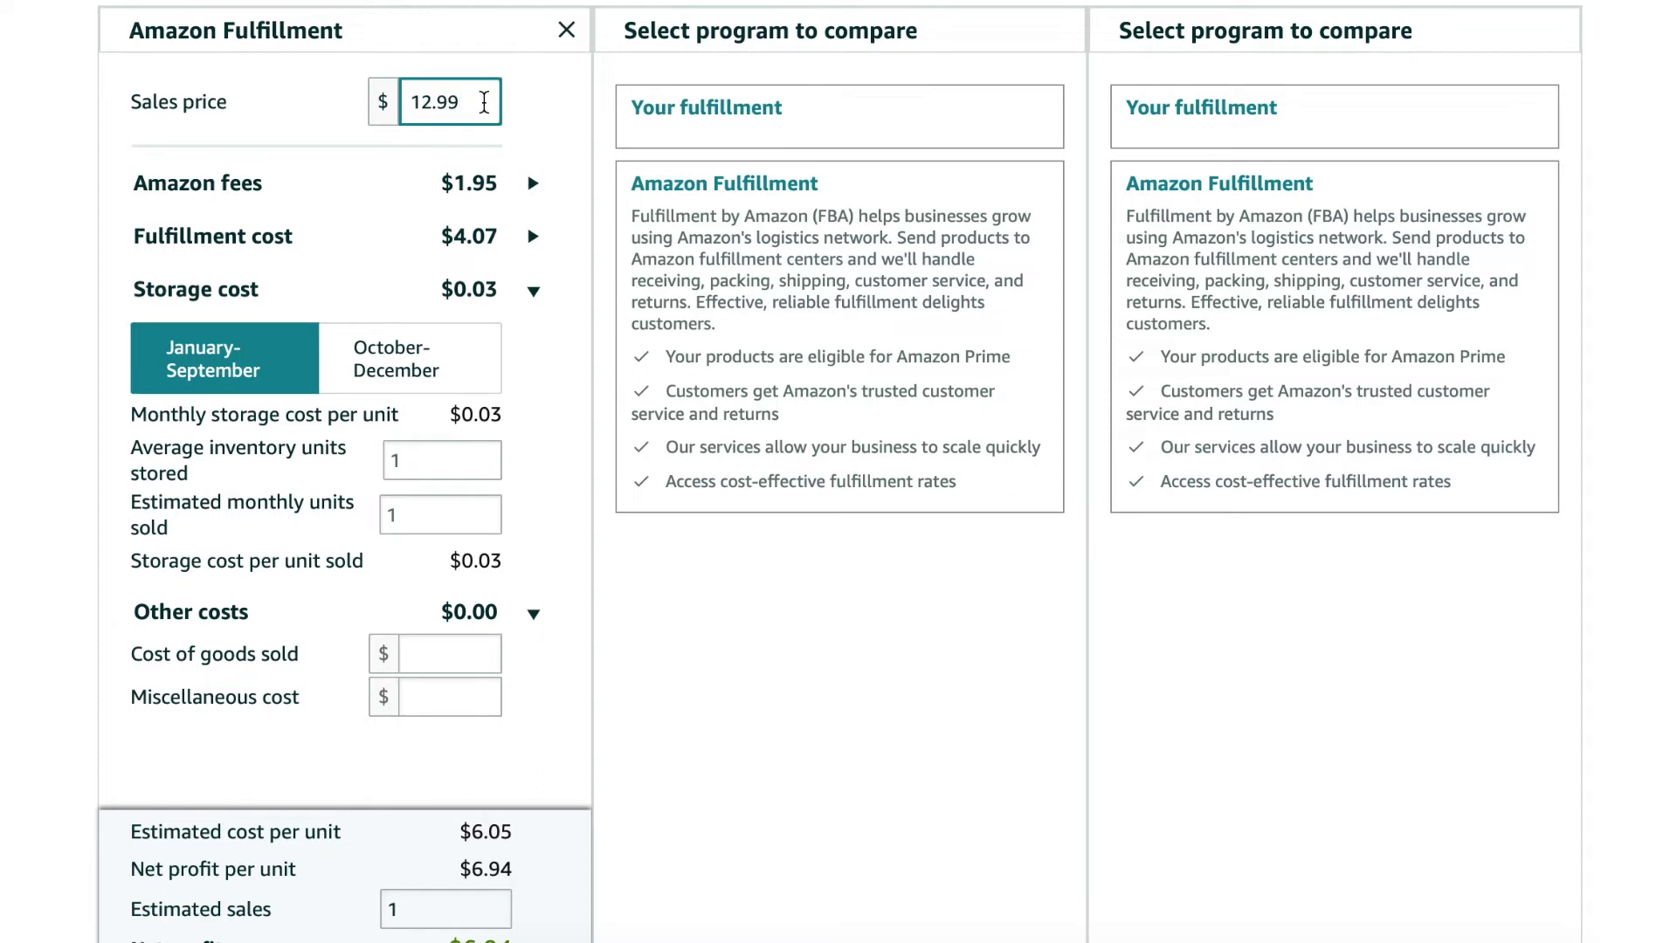
- Raise the sales price to $18.99, expand both fee breakdowns, and add $0.30 inventory placement
{"action": "double_click", "coordinate": [483, 103]}
{"action": "type", "text": "18.99"}
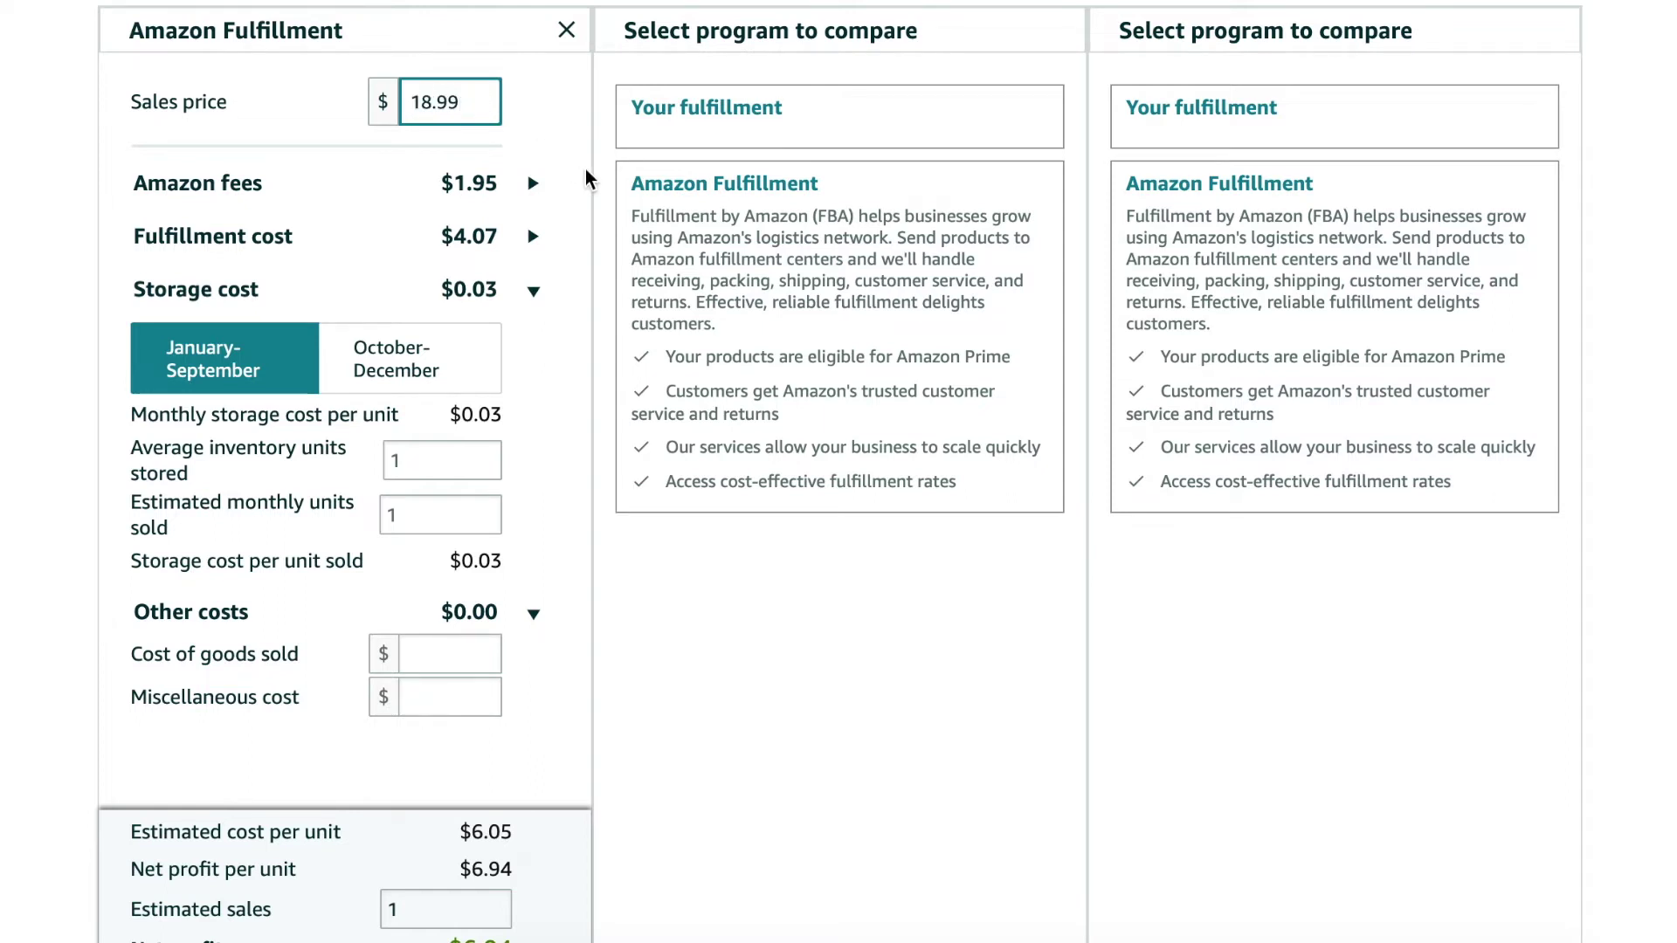
{"action": "left_click", "coordinate": [532, 185]}
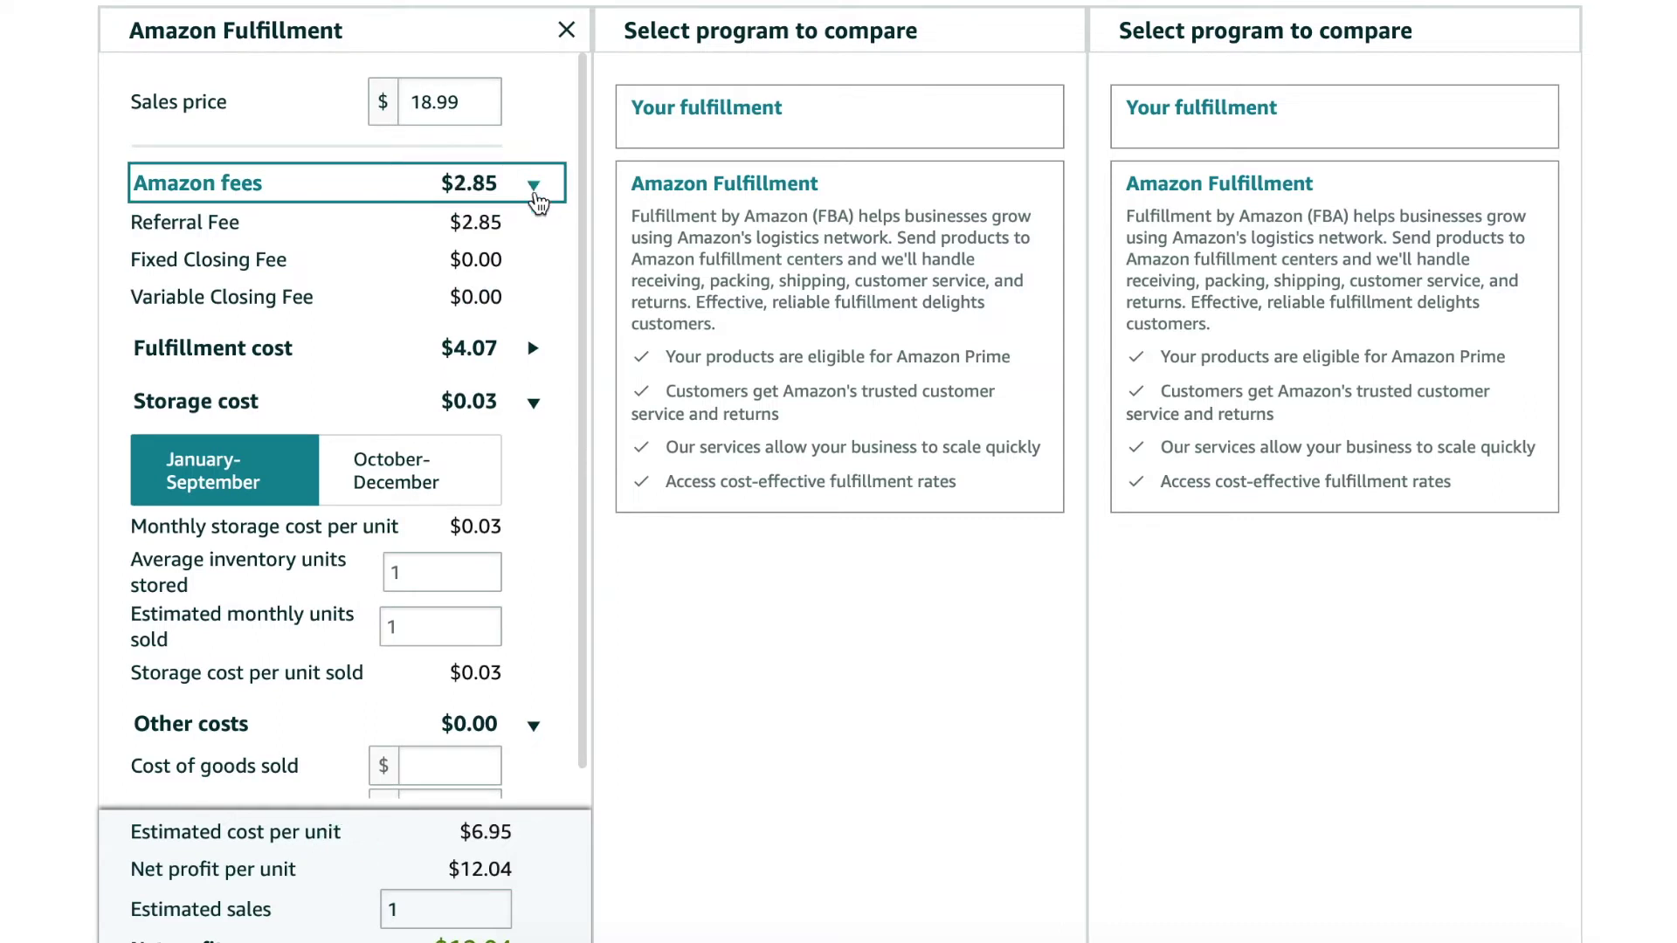
{"action": "left_click", "coordinate": [533, 351]}
{"action": "left_click", "coordinate": [535, 354]}
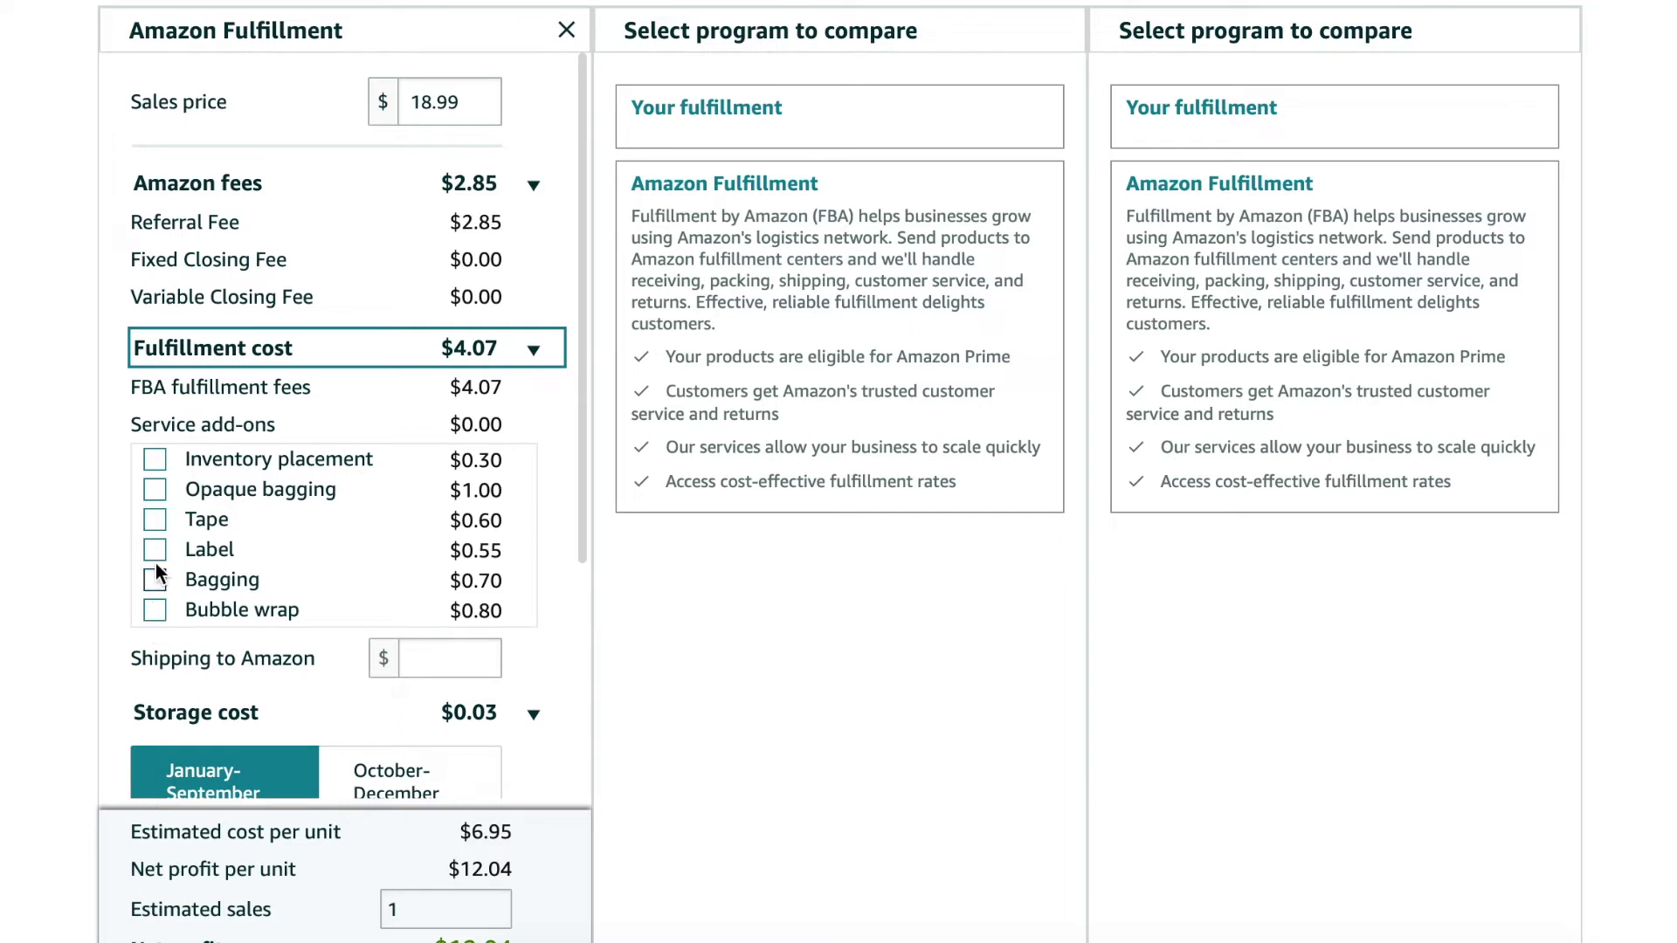
{"action": "left_click", "coordinate": [154, 460]}
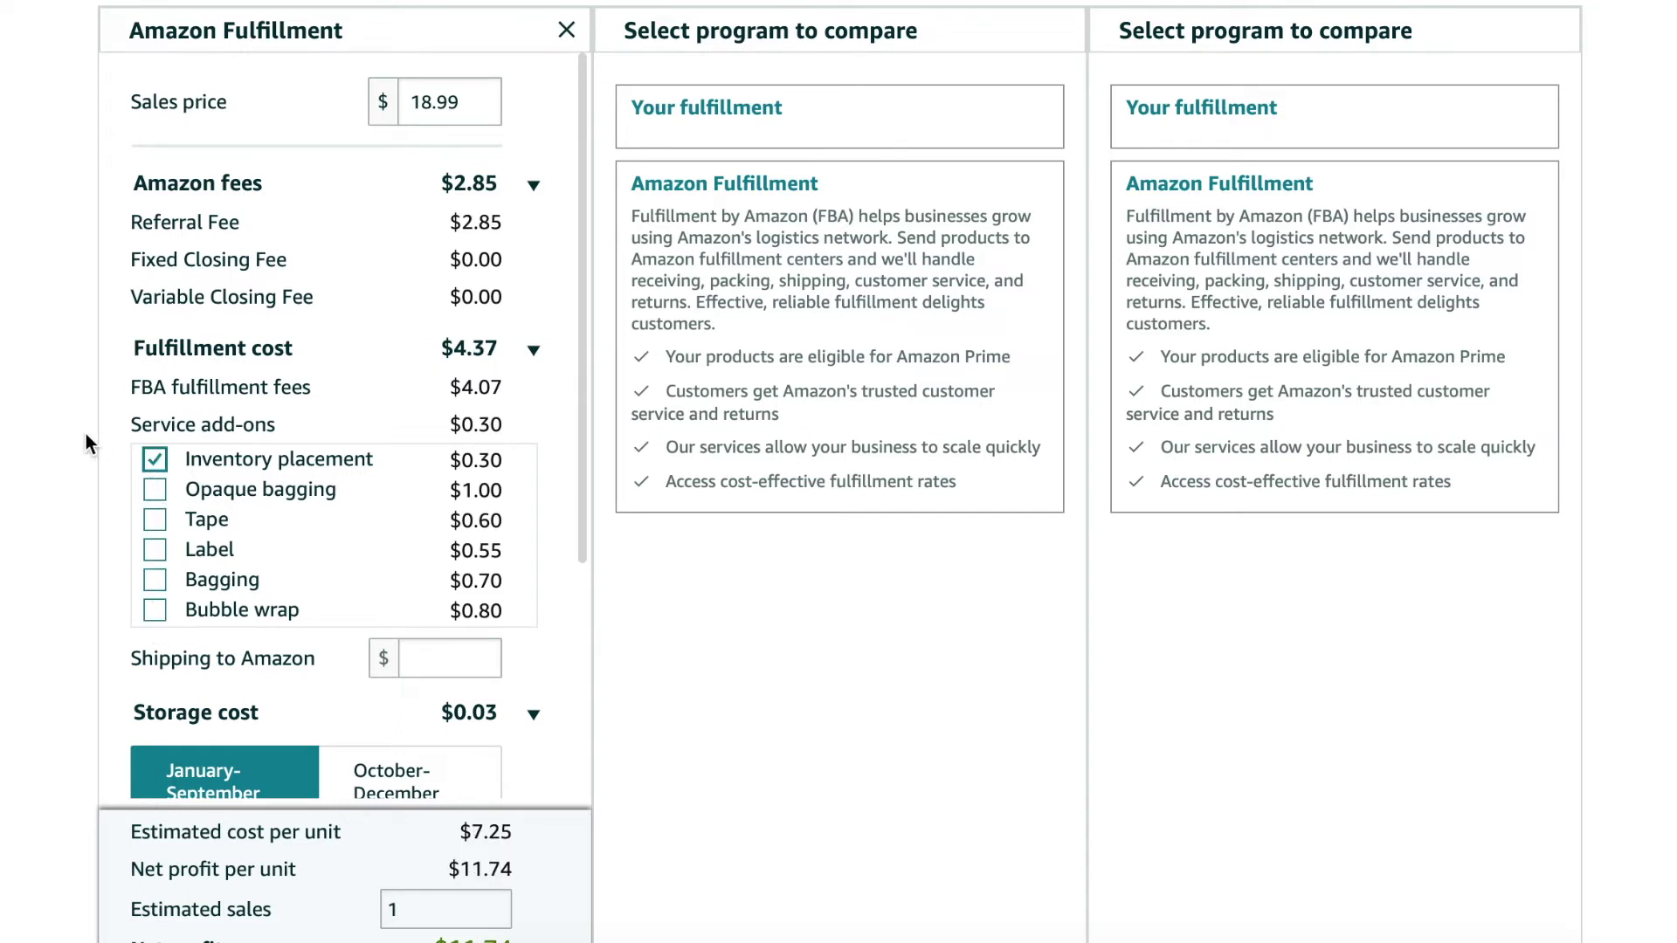
- Remove the Inventory placement add-on, restoring $12.04 net profit per unit
{"action": "left_click", "coordinate": [155, 460]}
{"action": "left_click", "coordinate": [446, 658]}
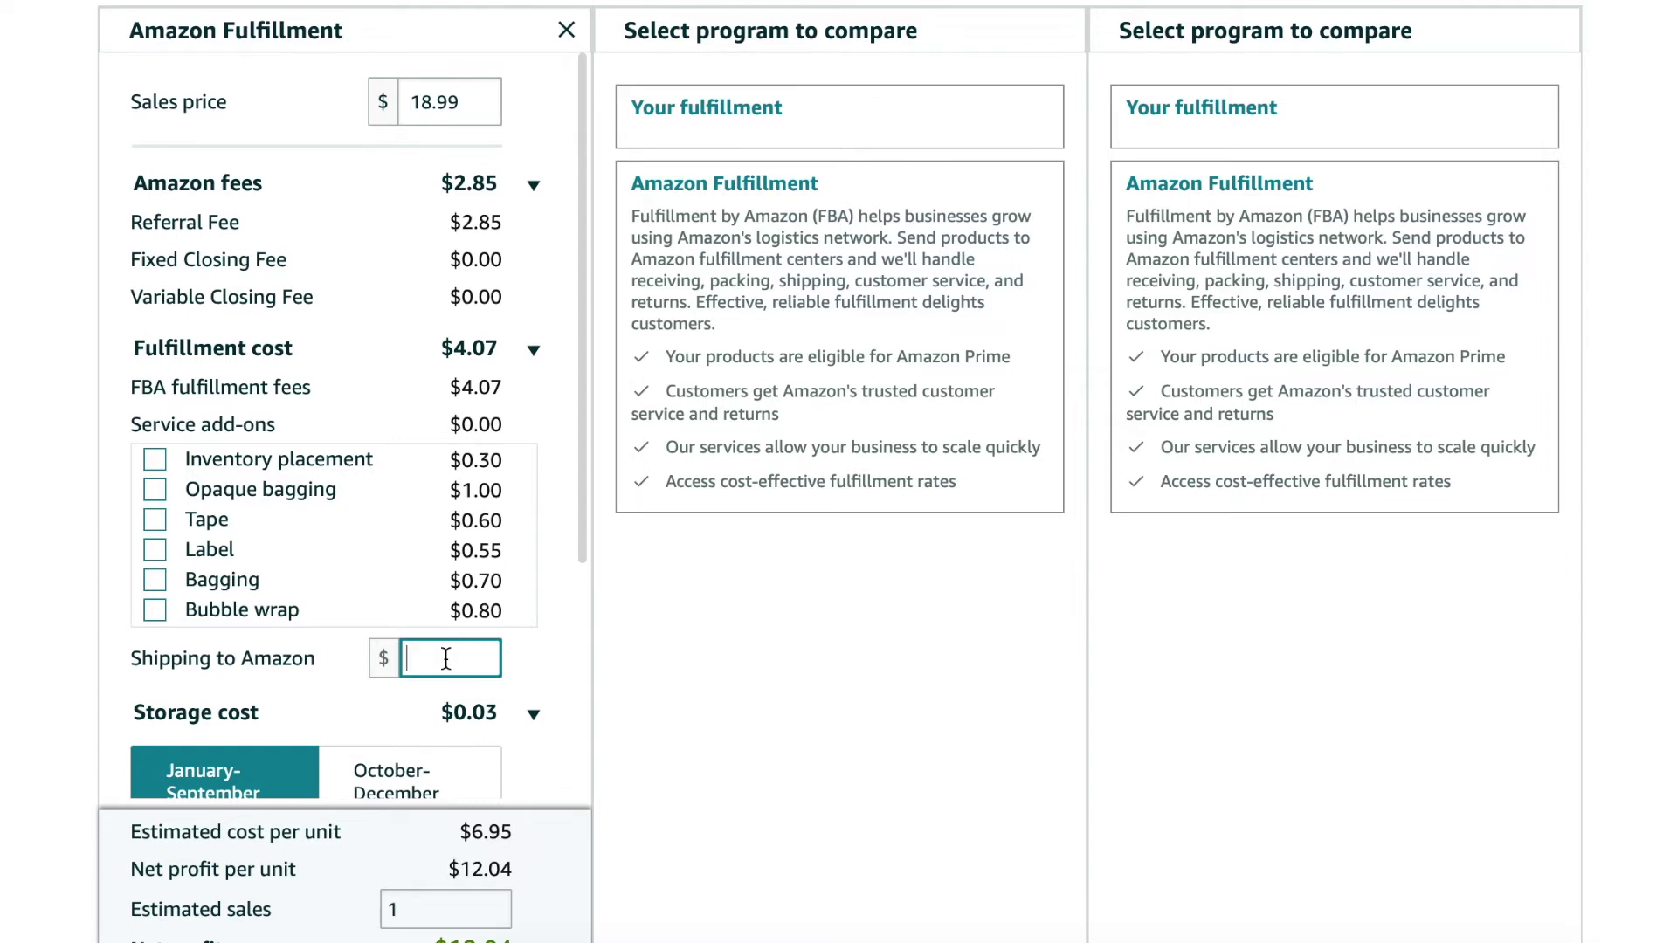
- Enter $2 shipping to Amazon and compare October–December with January–September storage rates
{"action": "type", "text": "2"}
{"action": "left_click", "coordinate": [546, 656]}
{"action": "scroll", "coordinate": [547, 654], "scroll_direction": "down", "scroll_amount": 4}
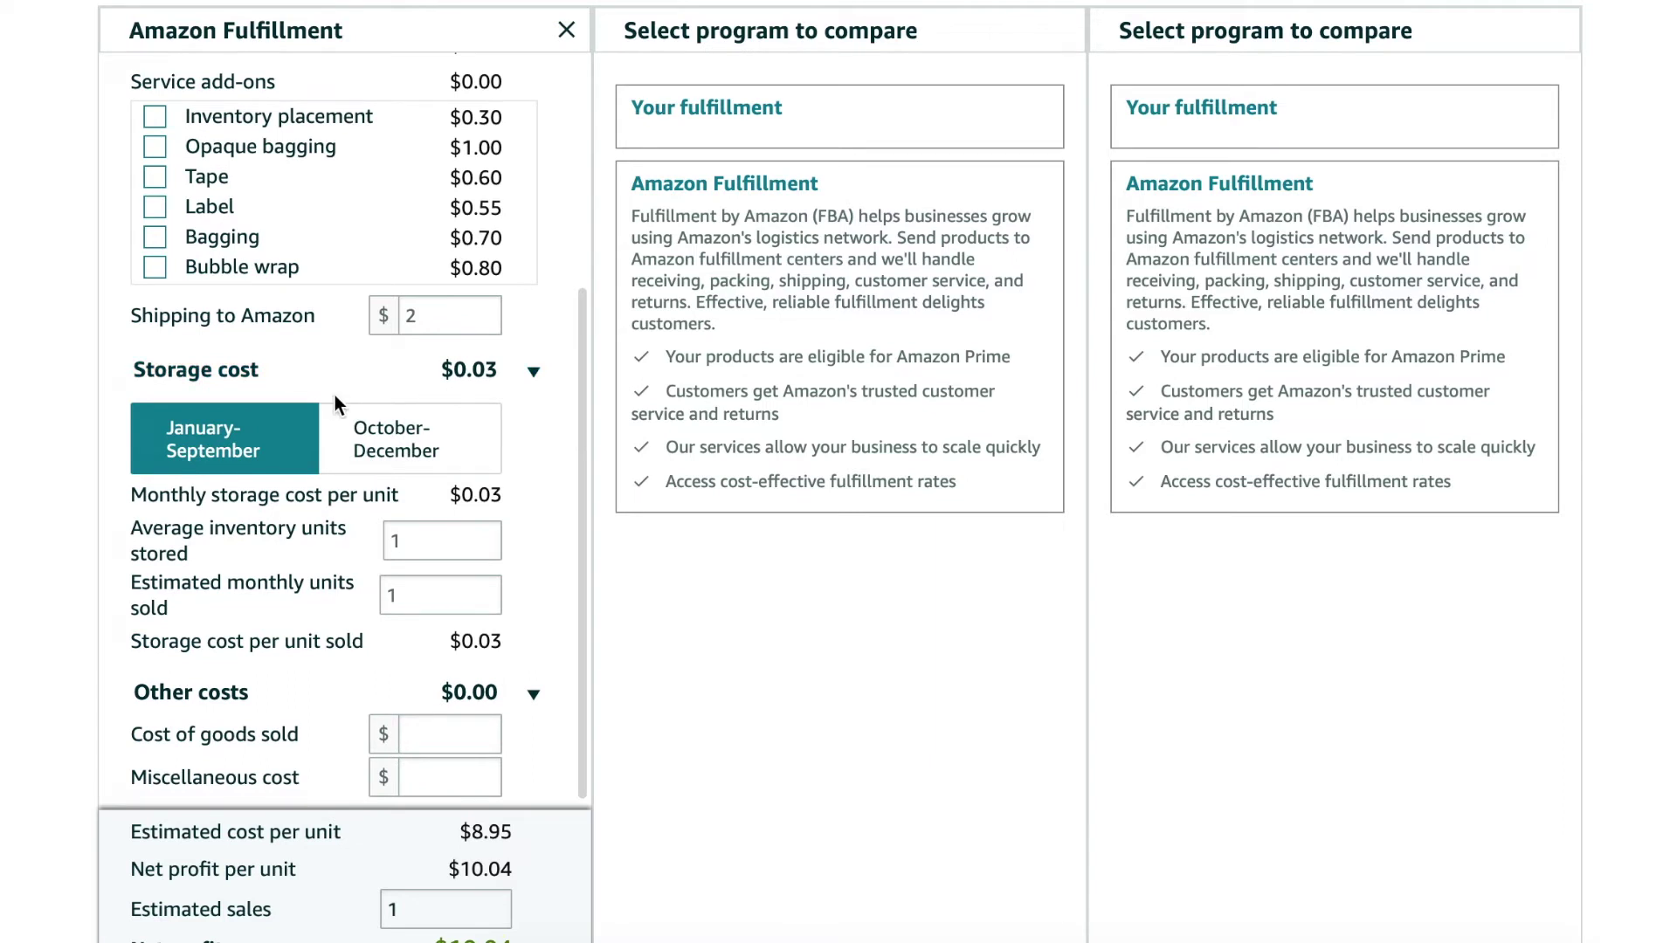
{"action": "left_click", "coordinate": [465, 449]}
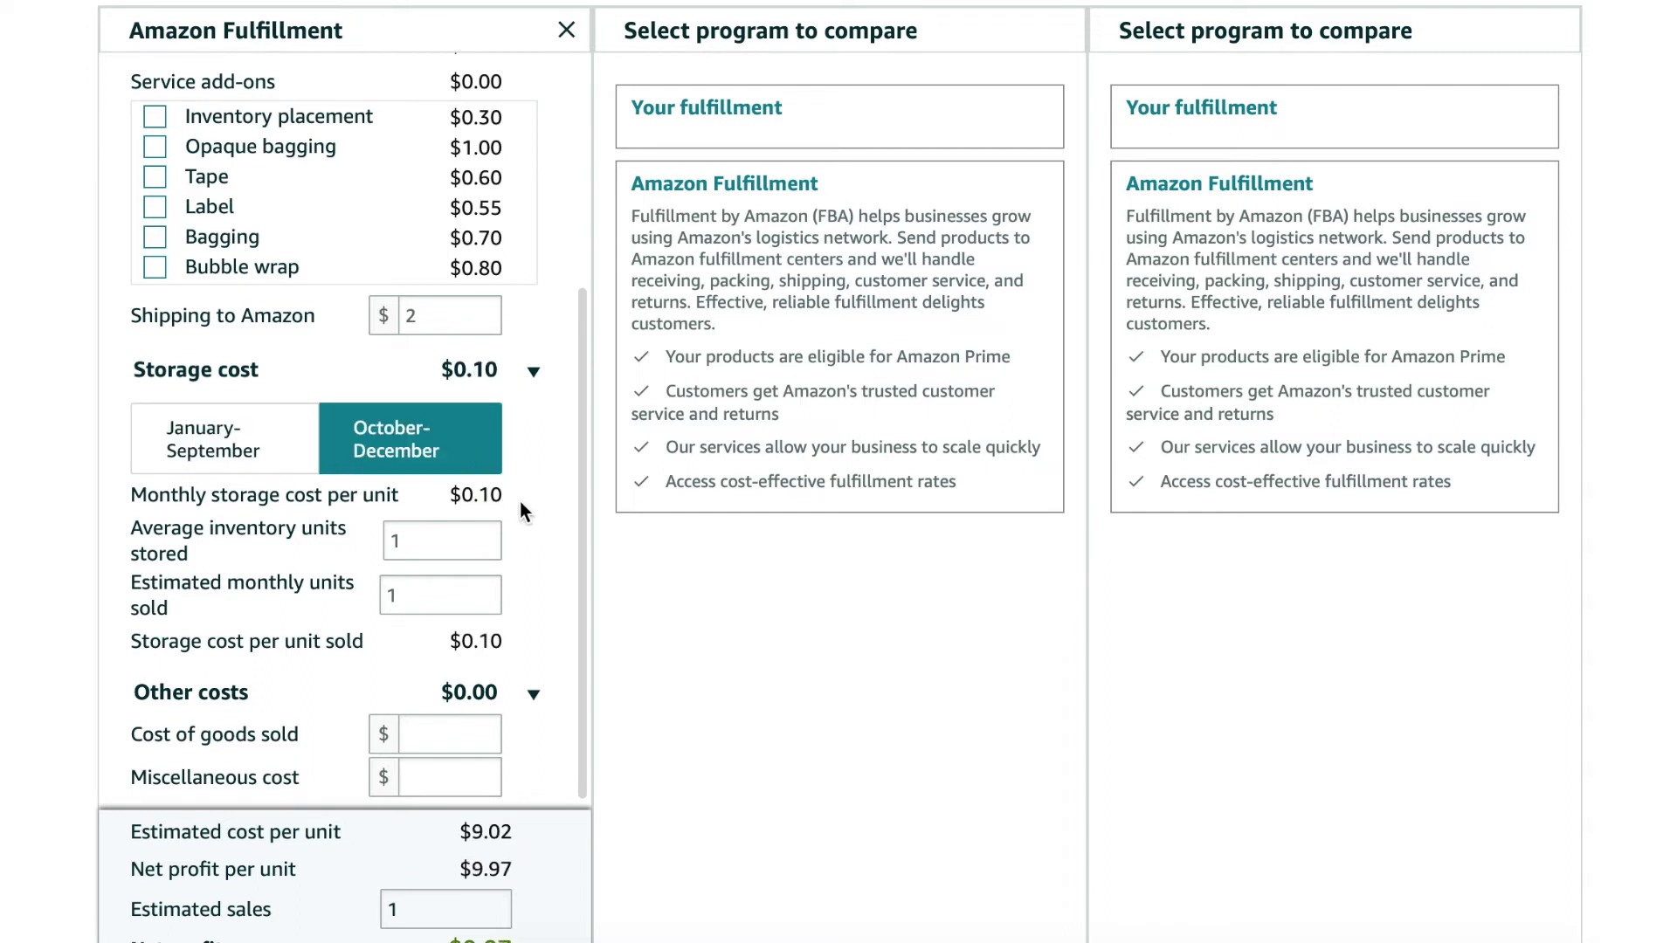
{"action": "left_click", "coordinate": [298, 448]}
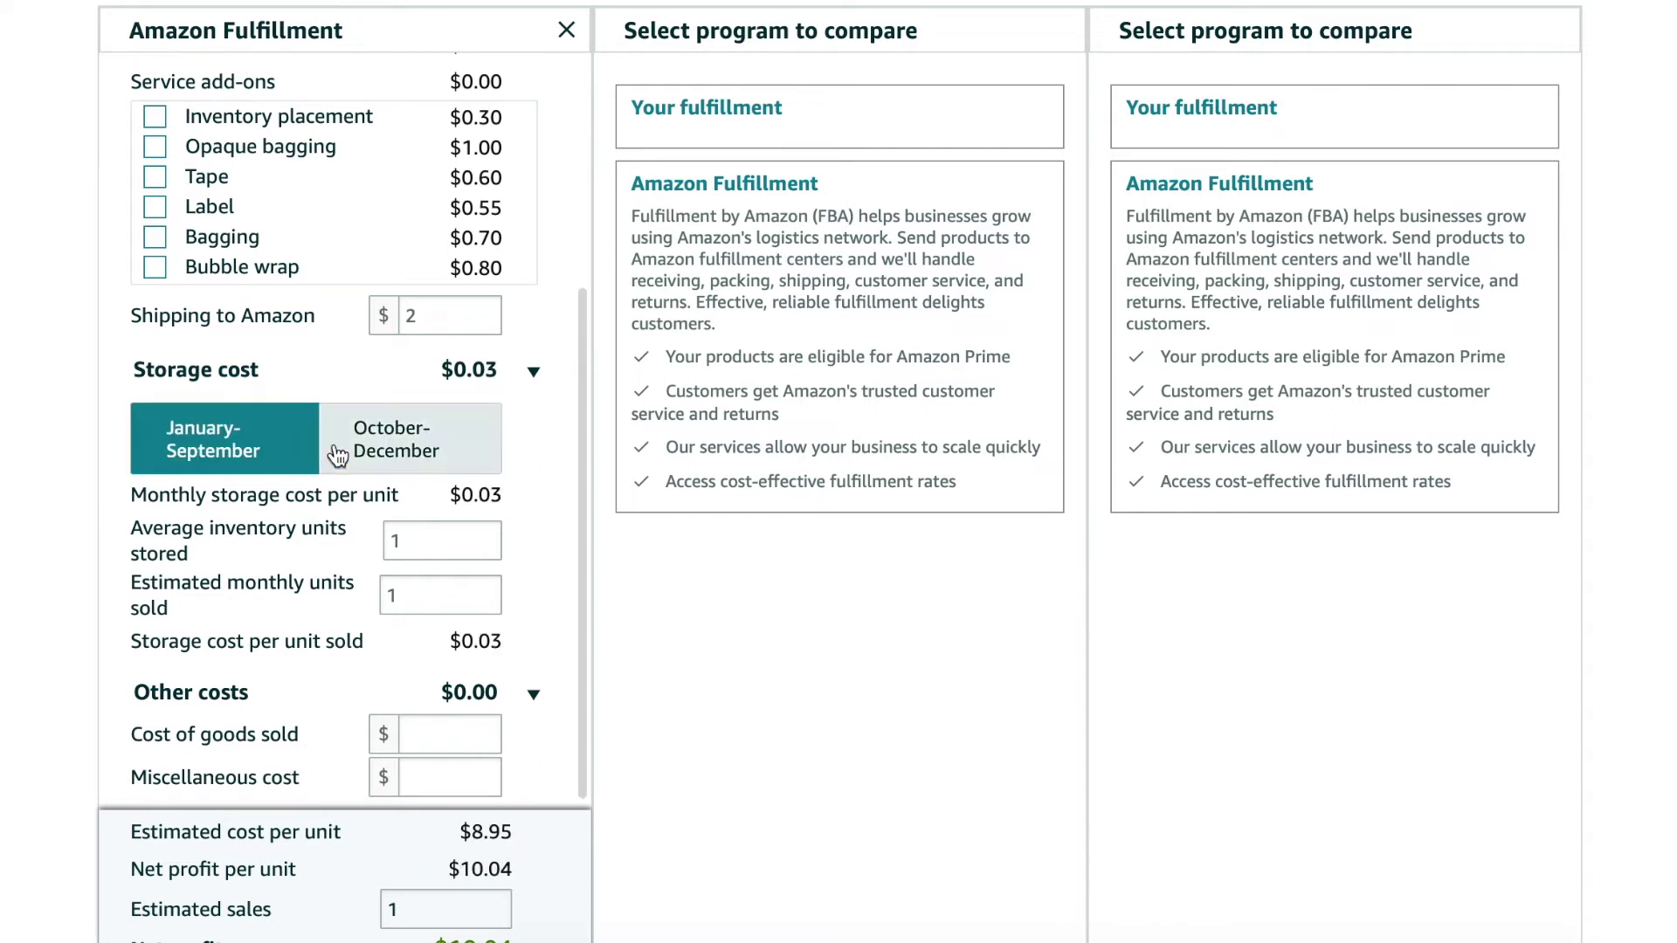
- Set average inventory units stored to 500, raising storage cost to $16.69
{"action": "double_click", "coordinate": [439, 542]}
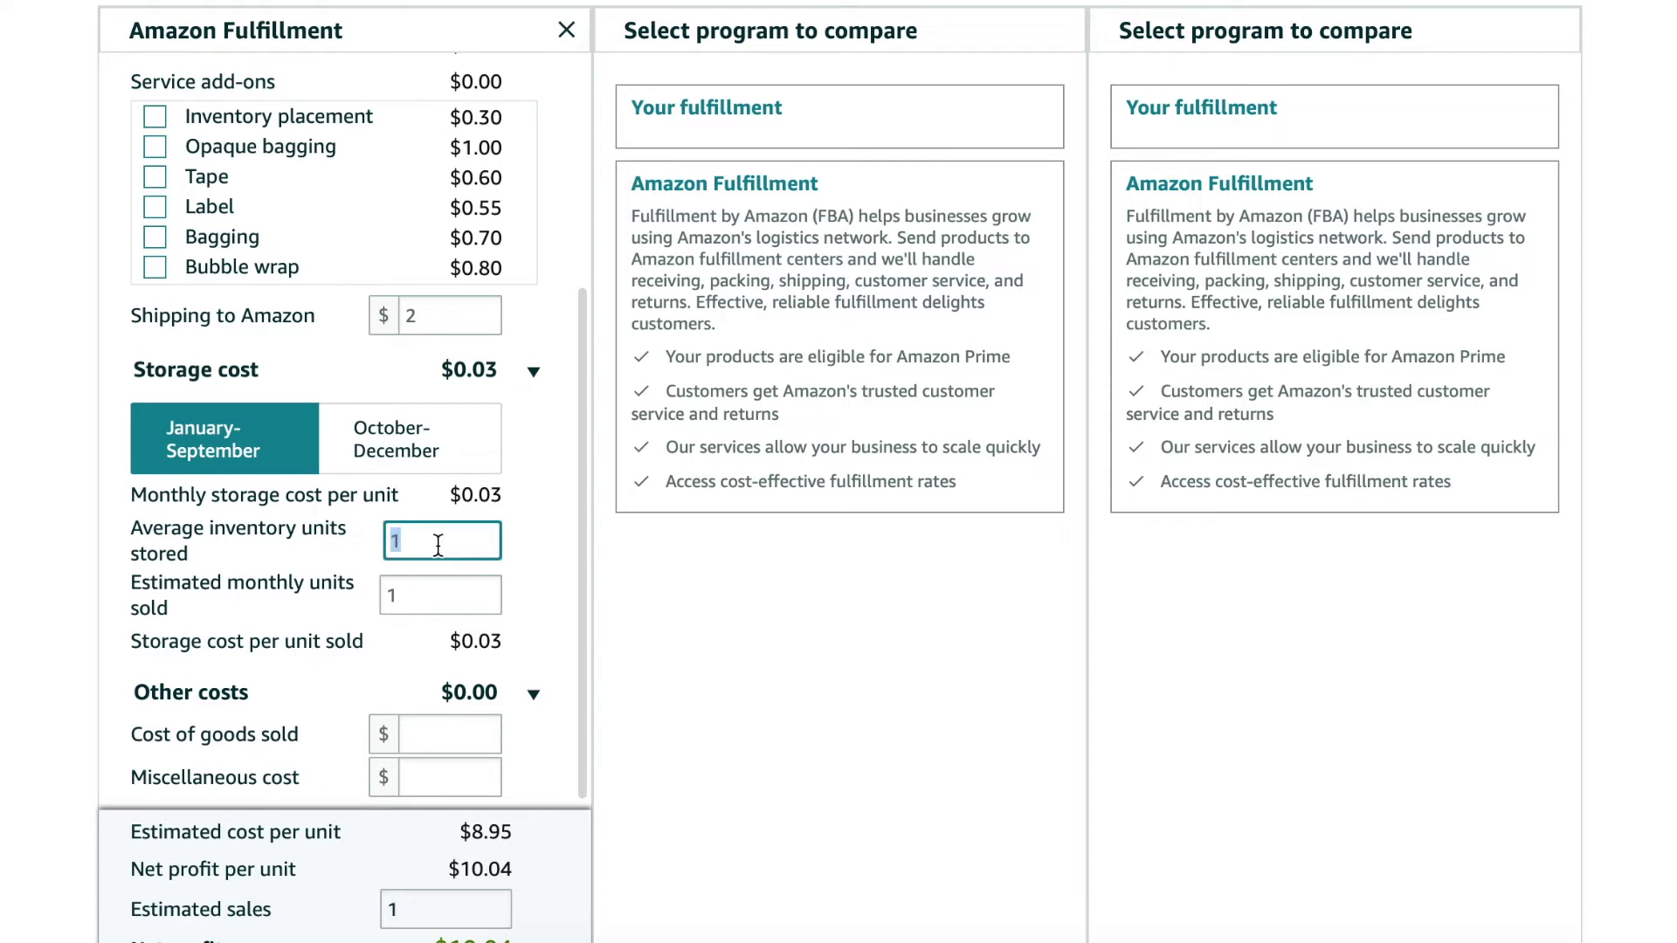
{"action": "type", "text": "500"}
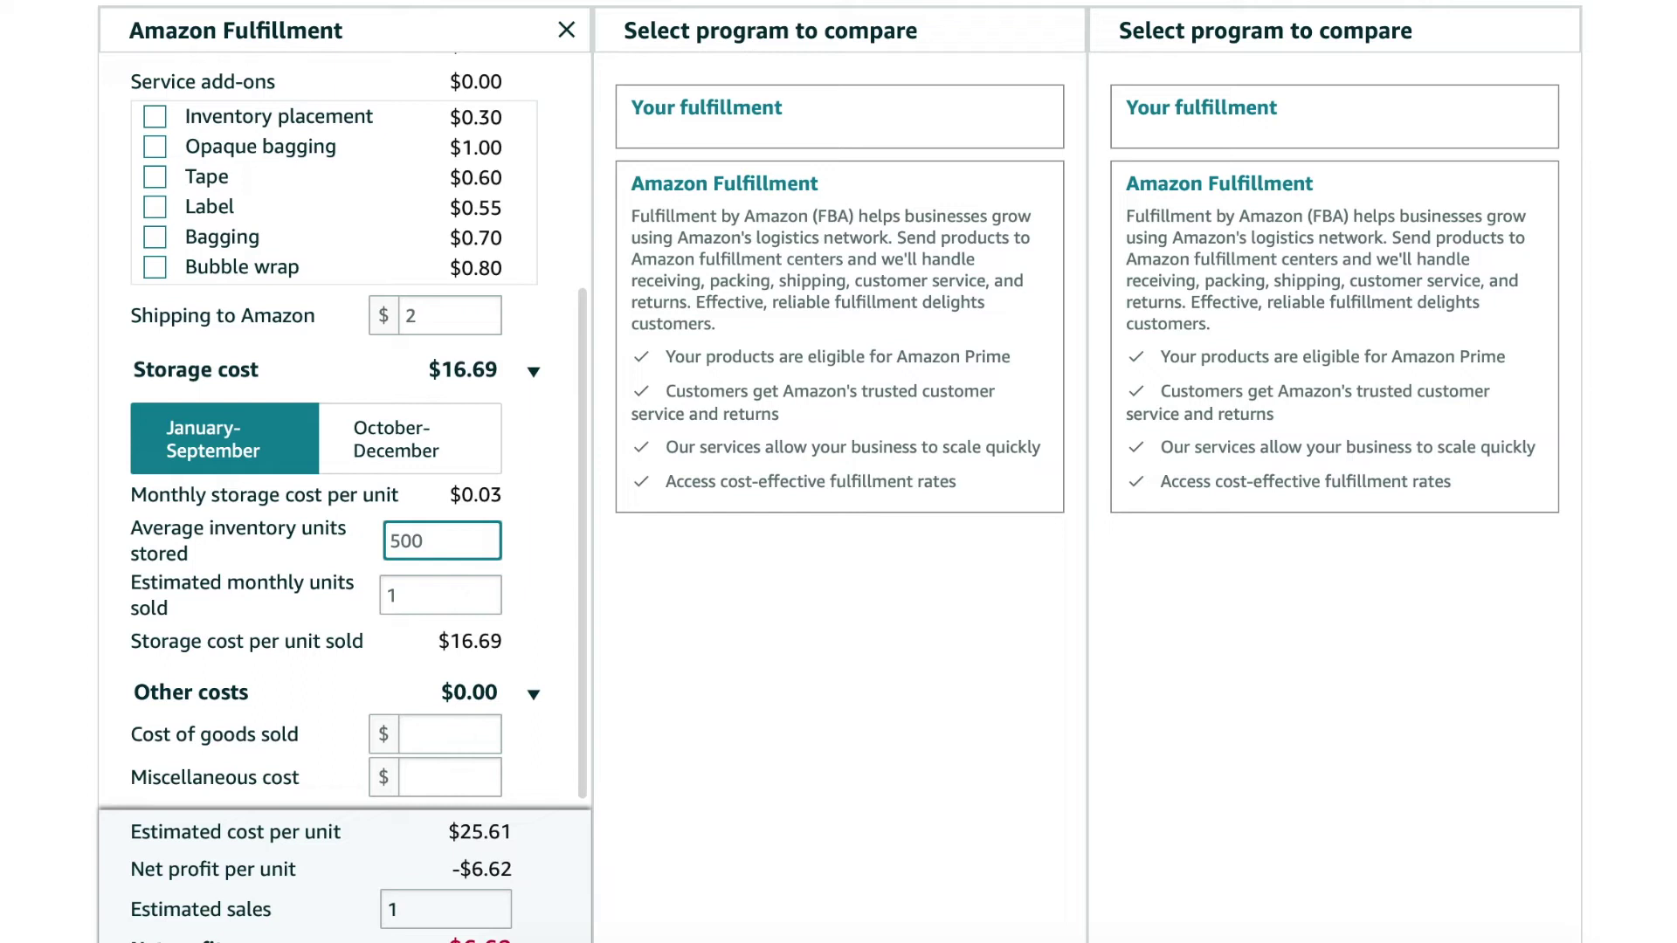
{"action": "left_click", "coordinate": [419, 596]}
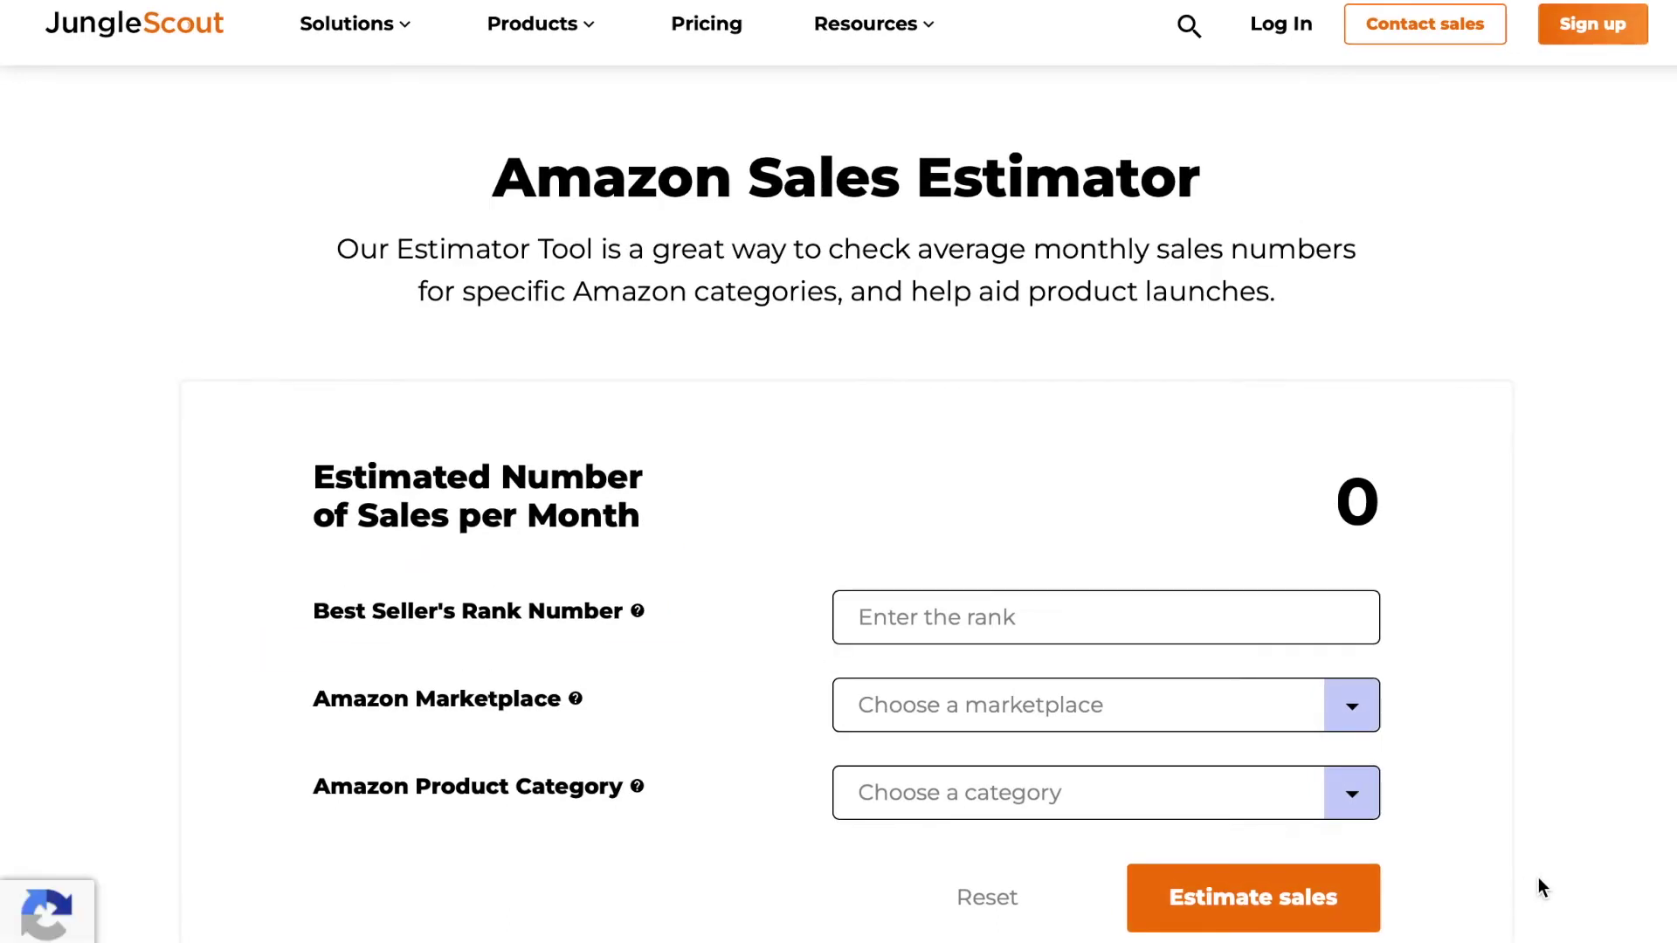
- Choose the United States of America marketplace and the Pet Supplies category in the Sales Estimator
{"action": "left_click", "coordinate": [1369, 712]}
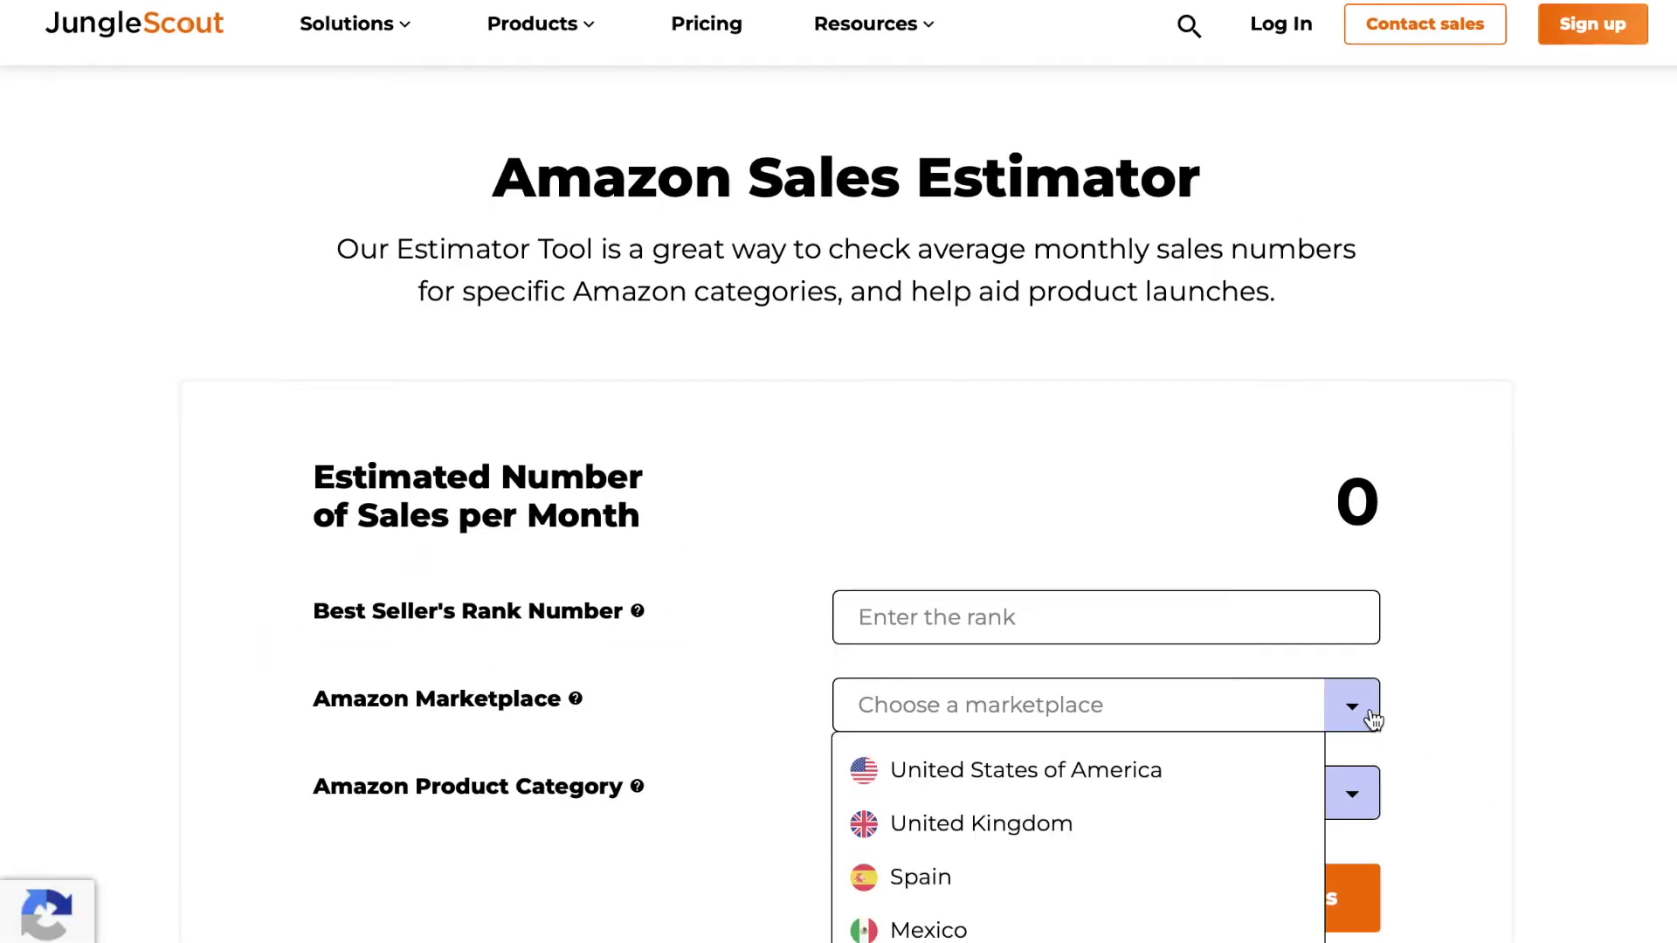
{"action": "left_click", "coordinate": [1277, 768]}
{"action": "left_click", "coordinate": [1363, 799]}
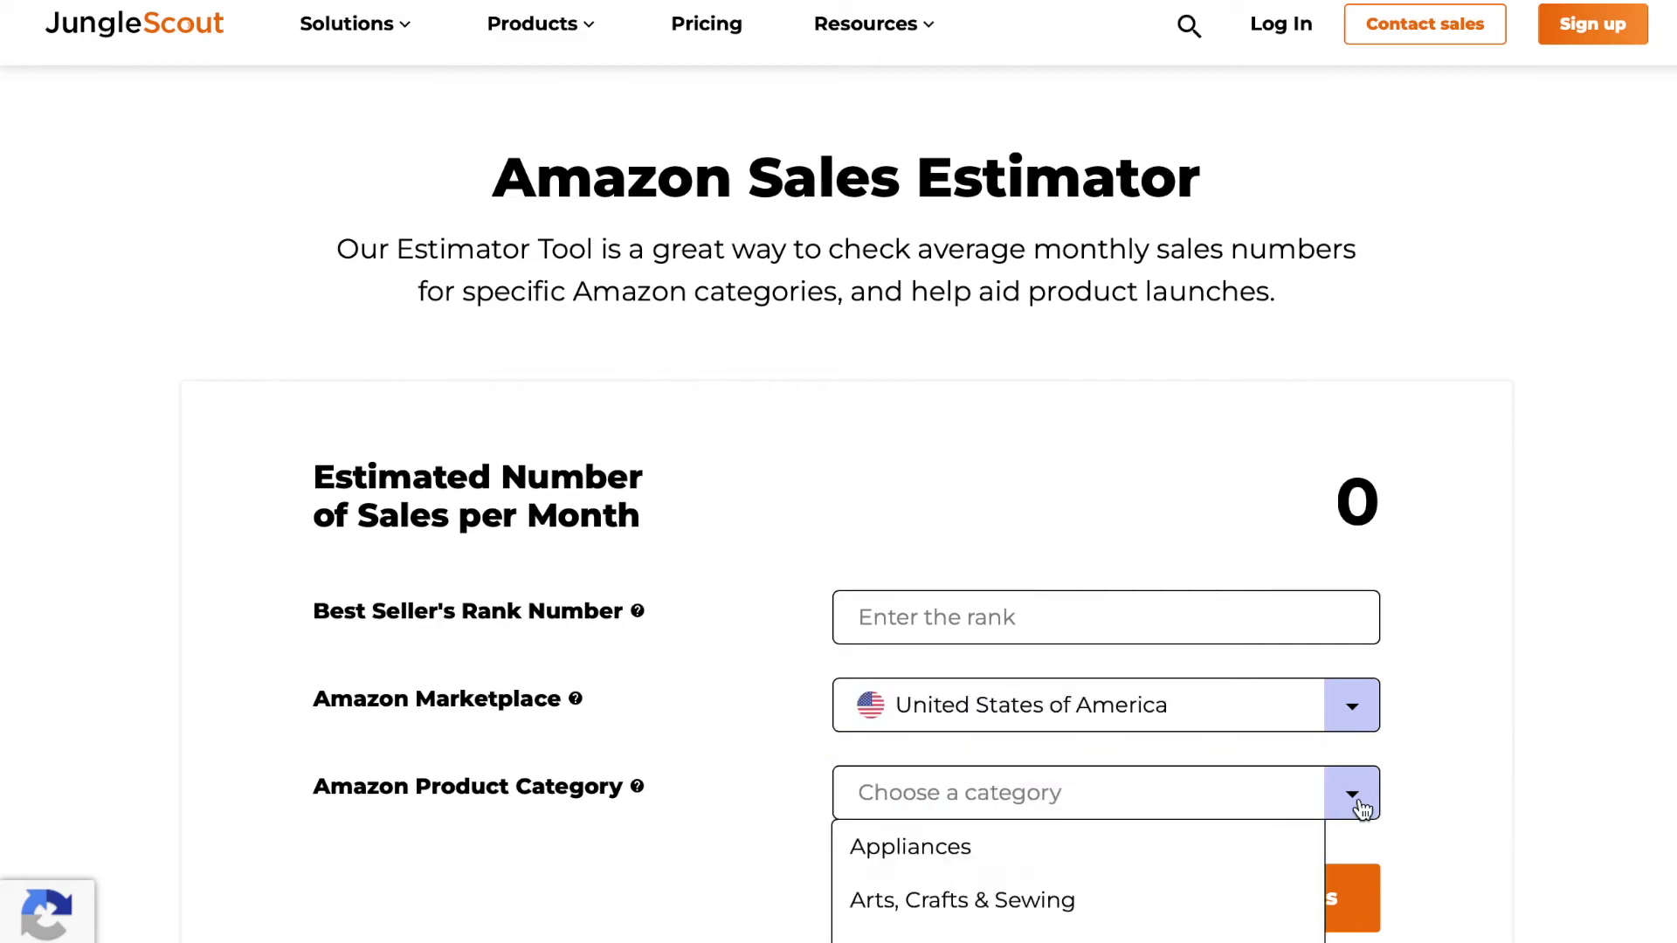
{"action": "scroll", "coordinate": [1273, 891], "scroll_direction": "down", "scroll_amount": 5}
{"action": "scroll", "coordinate": [1490, 669], "scroll_direction": "down", "scroll_amount": 4}
{"action": "scroll", "coordinate": [1104, 719], "scroll_direction": "down", "scroll_amount": 4}
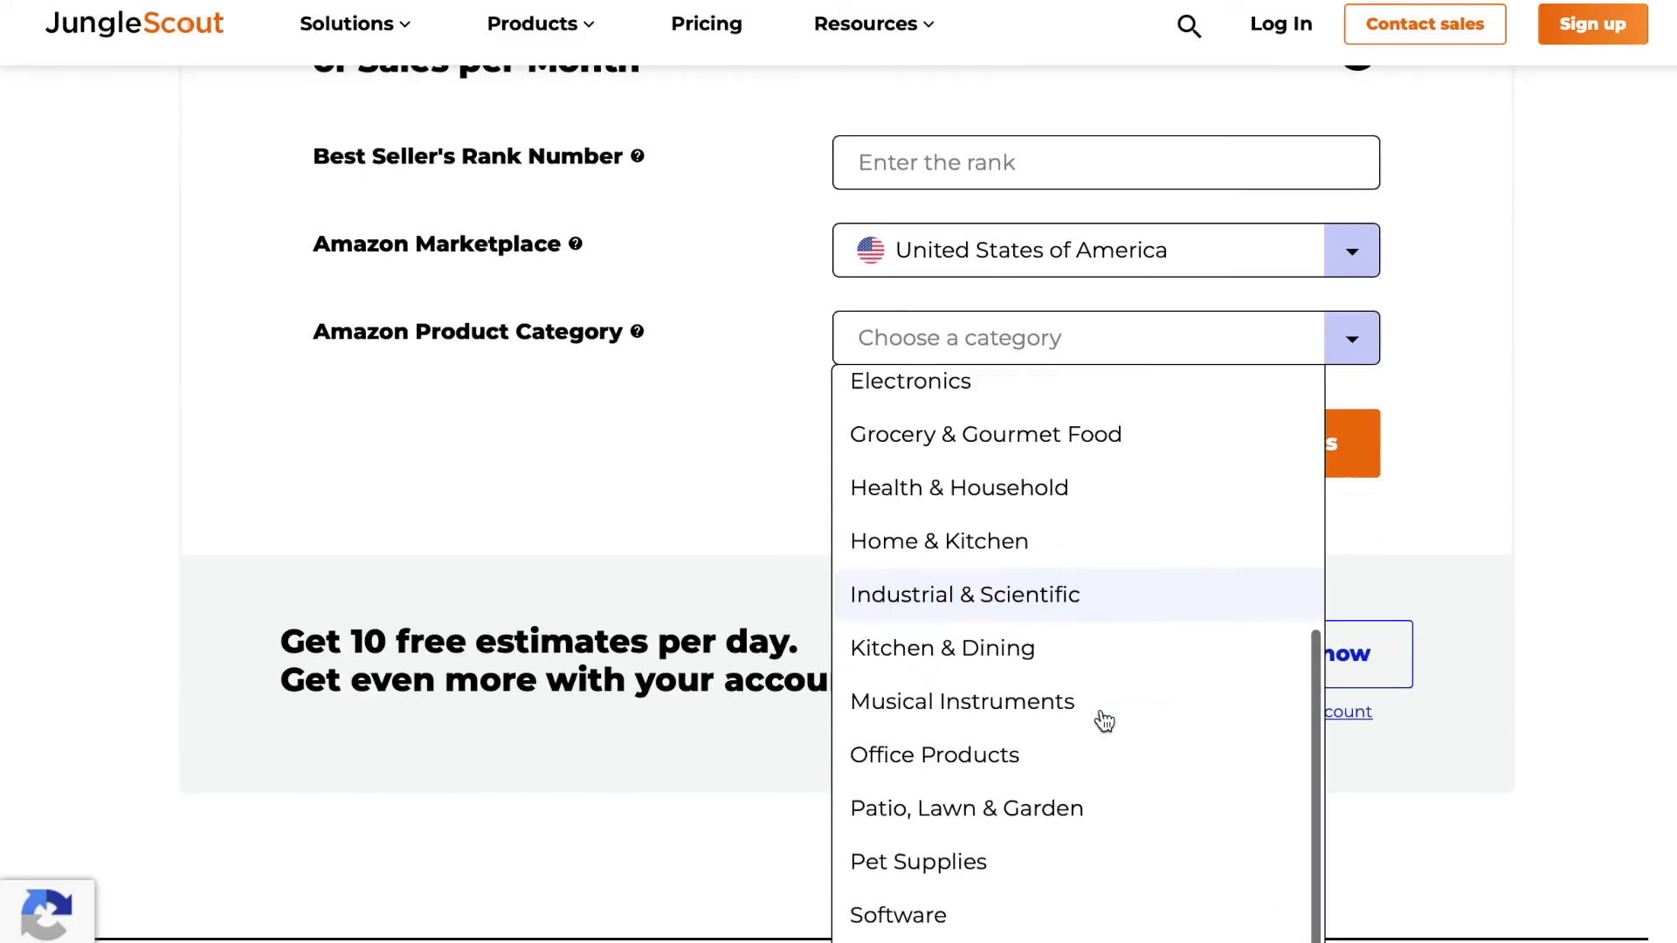
{"action": "left_click", "coordinate": [1023, 787]}
{"action": "scroll", "coordinate": [1455, 418], "scroll_direction": "up", "scroll_amount": 5}
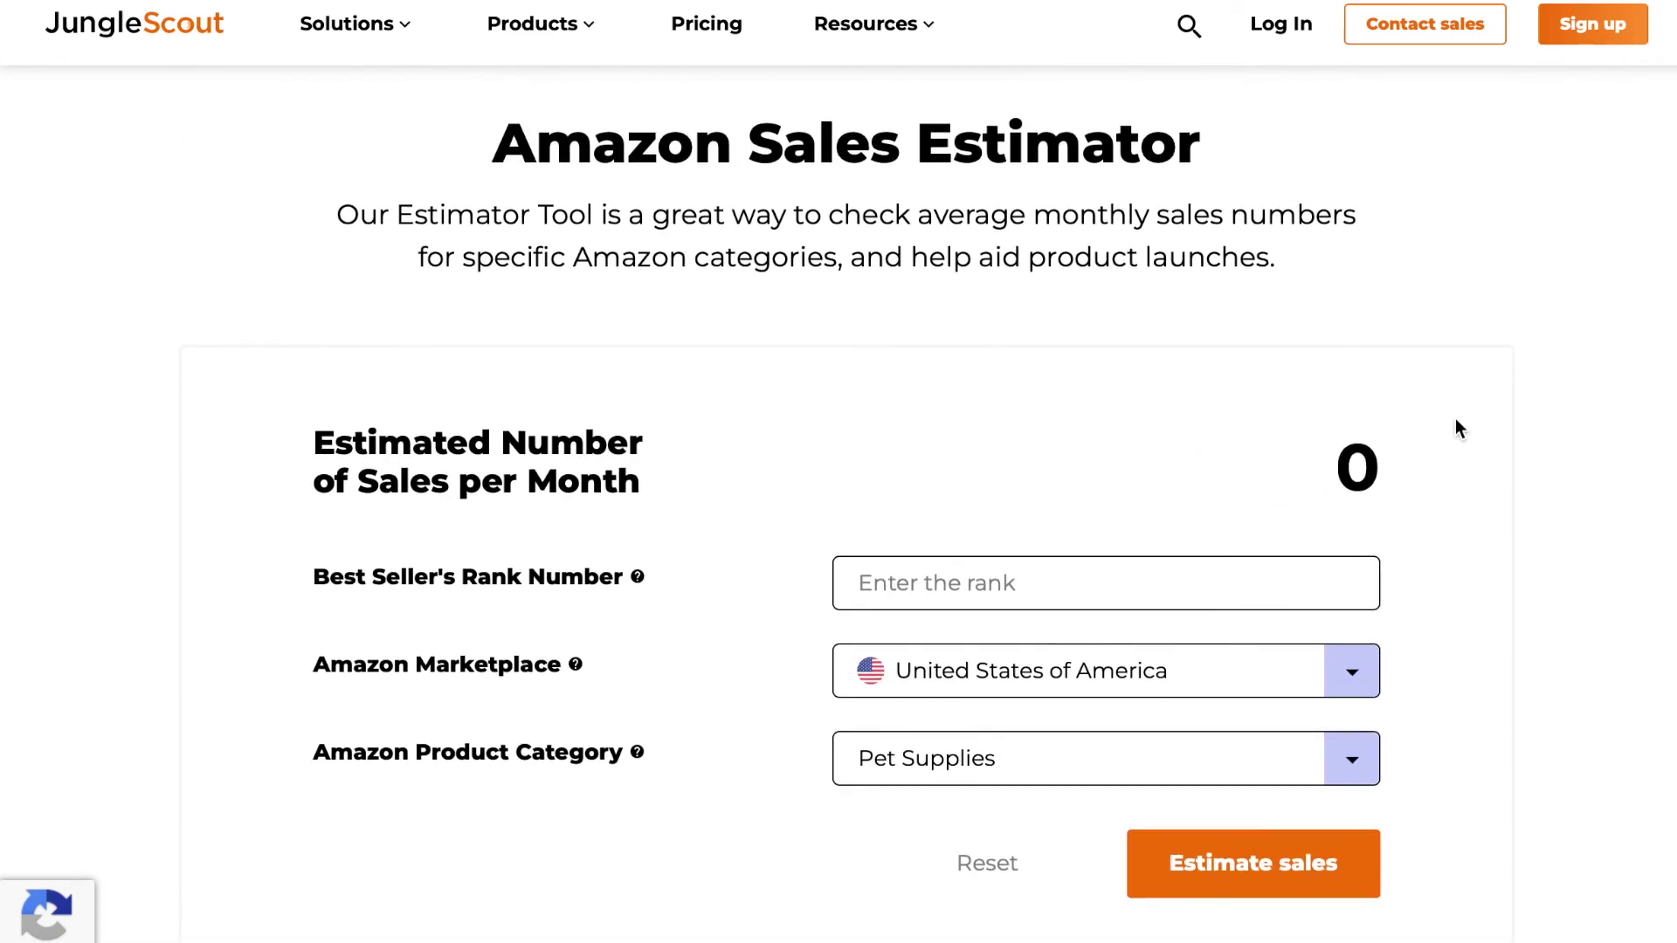
{"action": "mouse_move", "coordinate": [638, 578]}
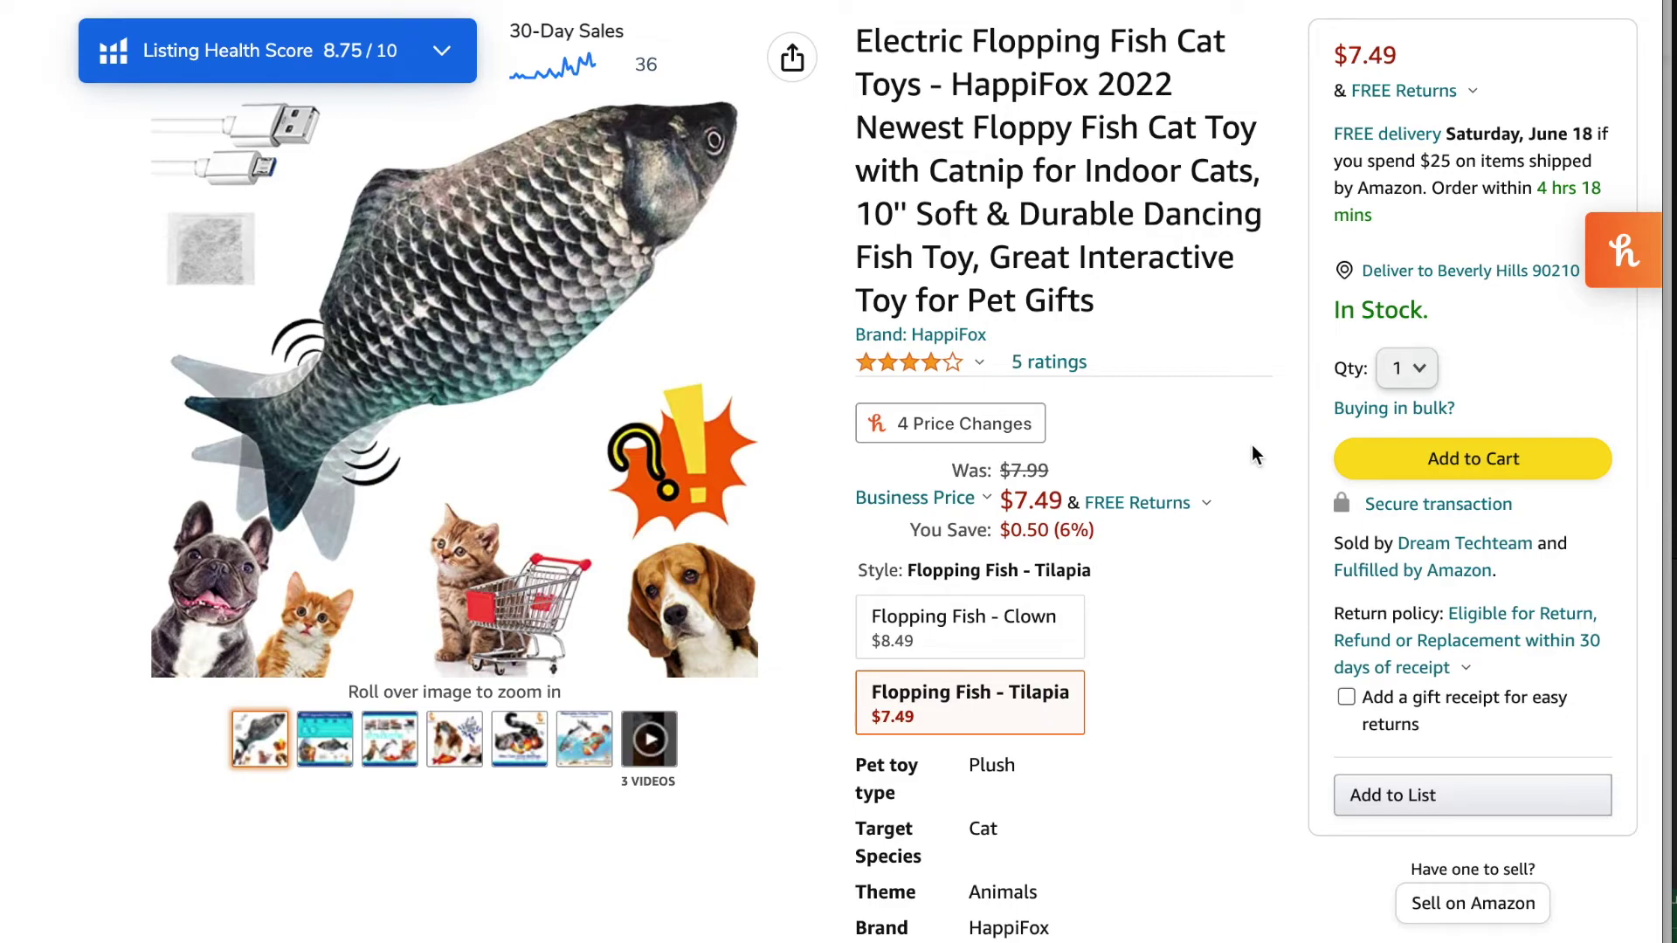
- Compare 30-day, 90-day and all-time sales rank in the Helium 10 chart, ending on 90 days
{"action": "scroll", "coordinate": [1253, 447], "scroll_direction": "down", "scroll_amount": 9}
{"action": "scroll", "coordinate": [1251, 443], "scroll_direction": "down", "scroll_amount": 7}
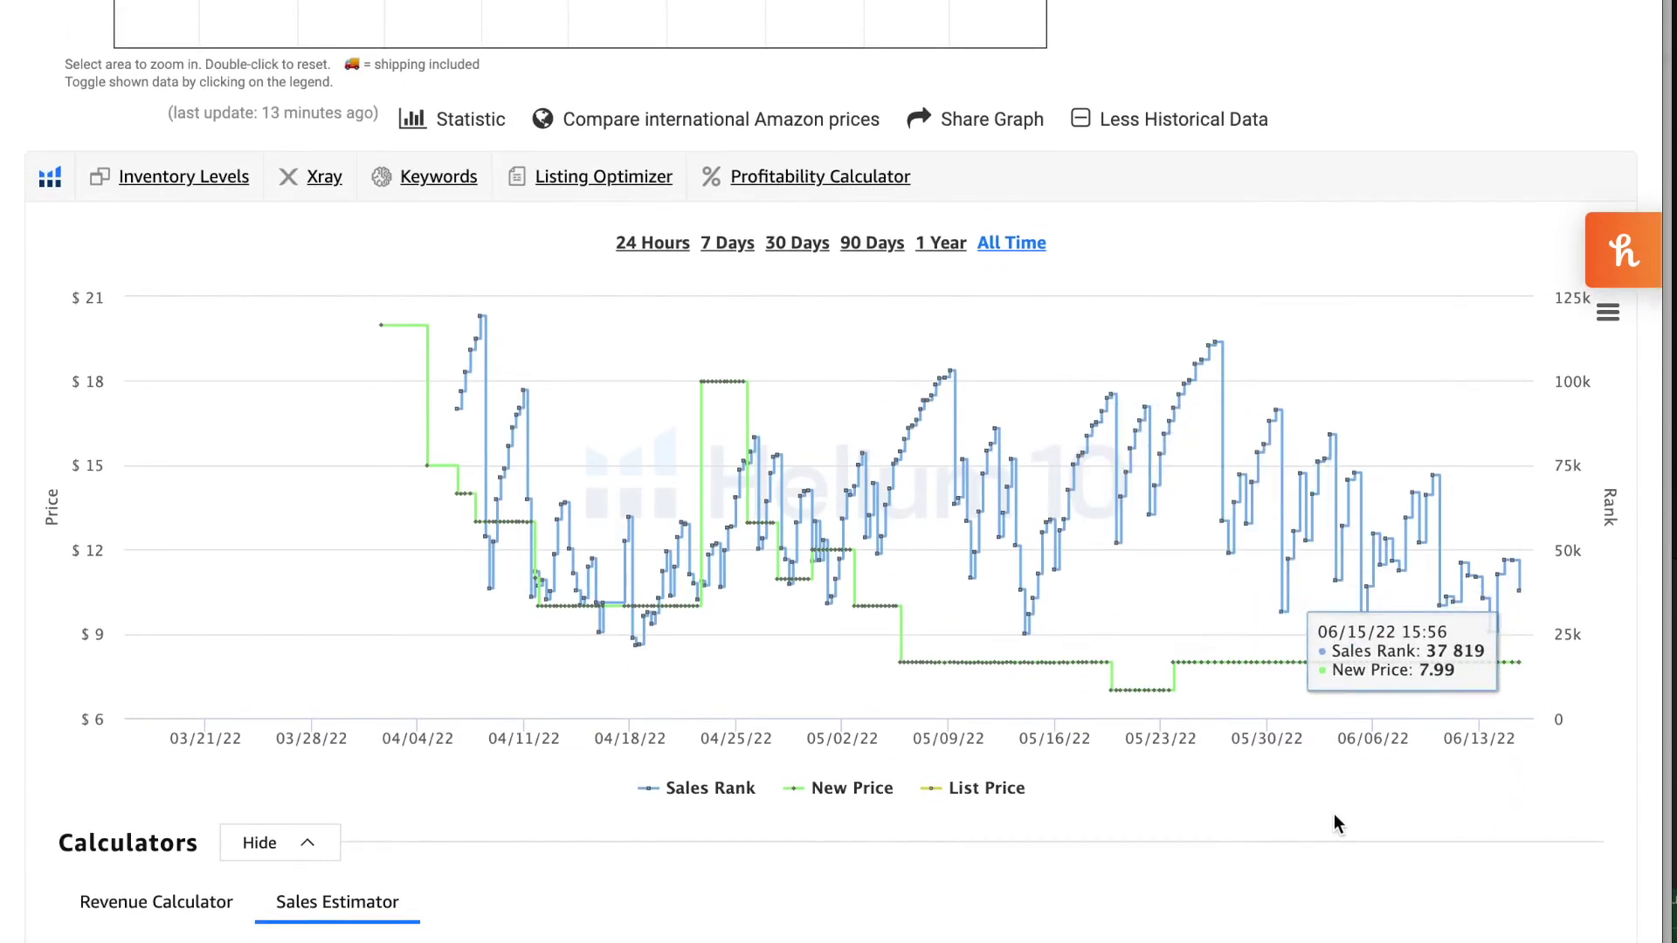
{"action": "left_click", "coordinate": [798, 246]}
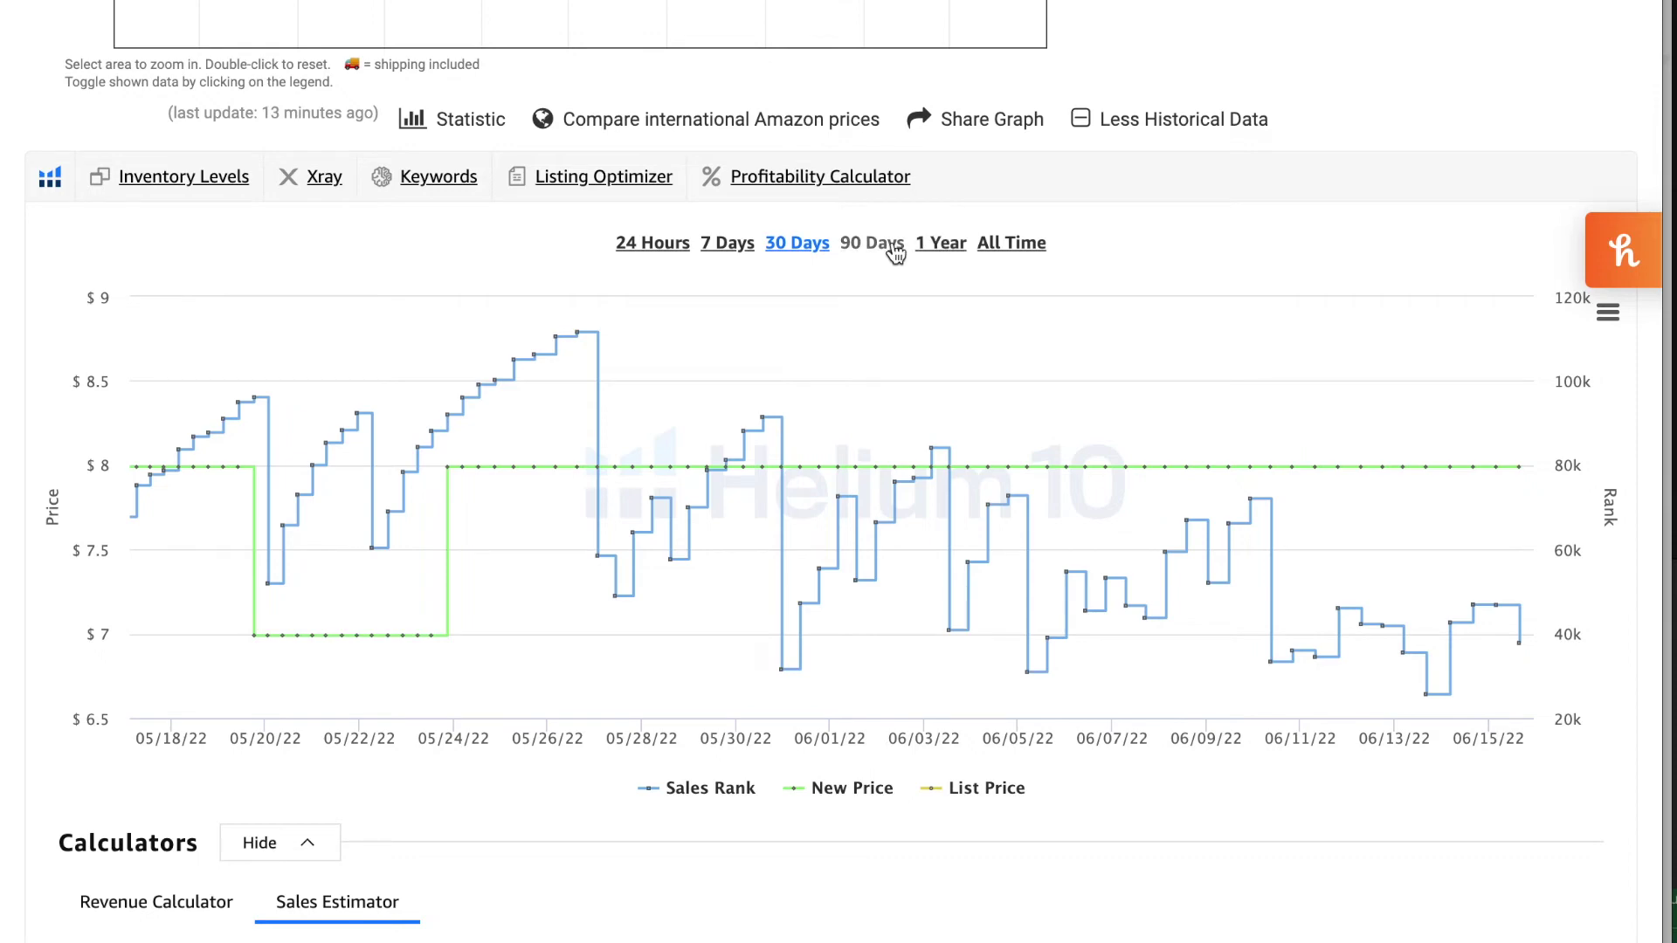
{"action": "left_click", "coordinate": [896, 253]}
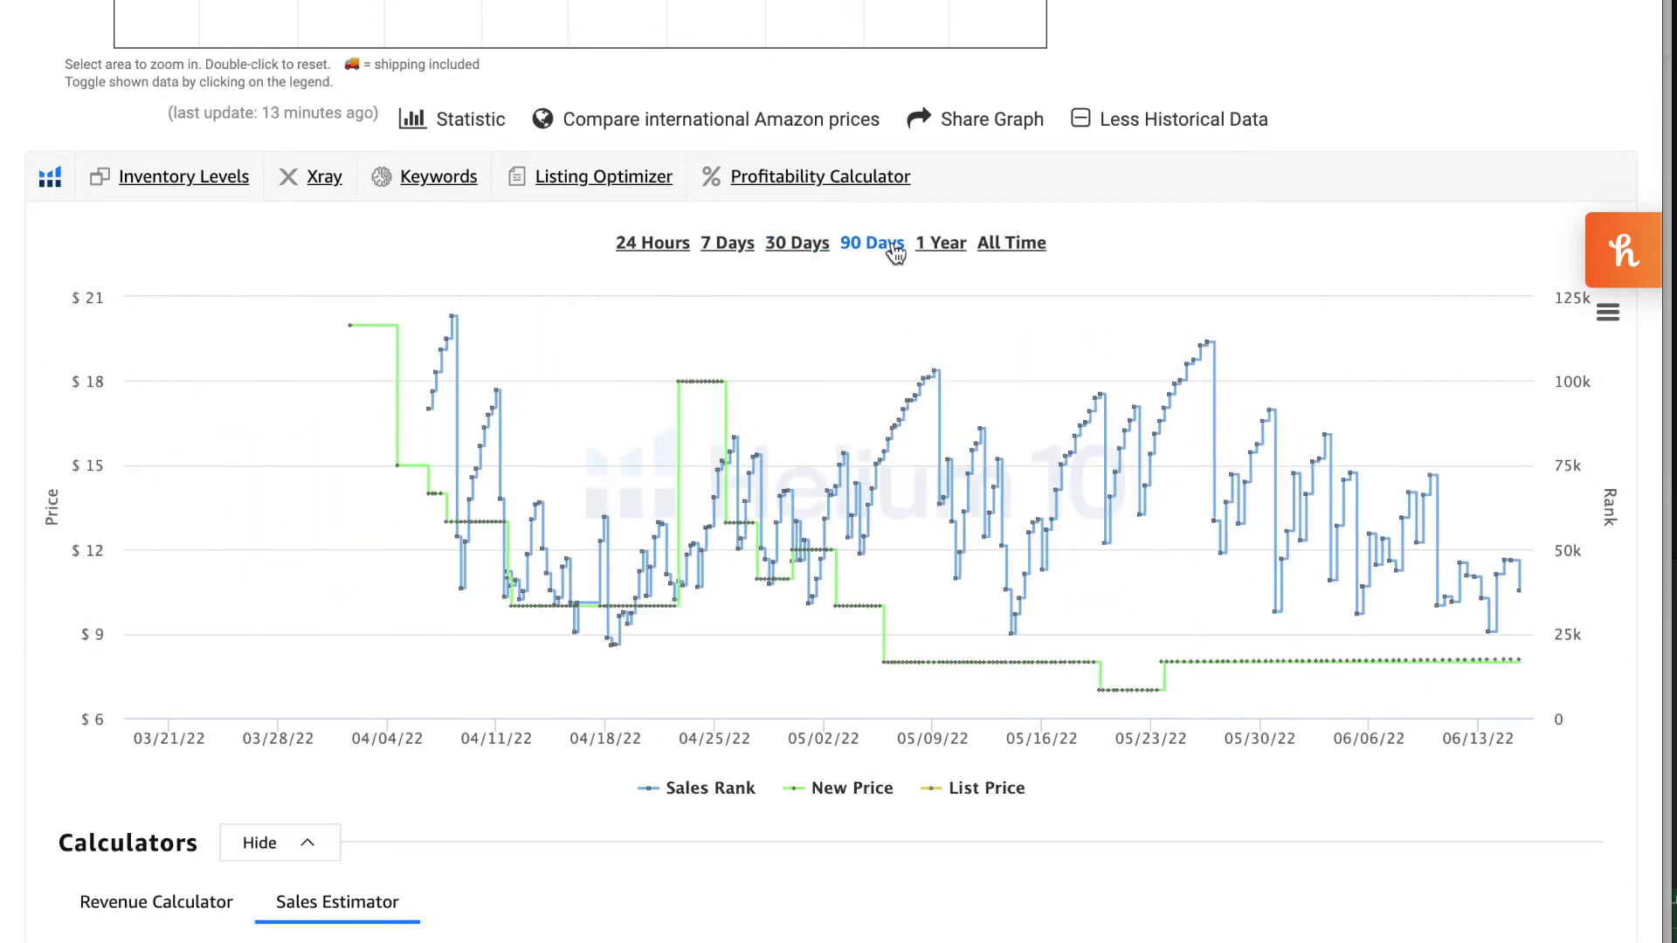
{"action": "left_click", "coordinate": [994, 252]}
{"action": "left_click", "coordinate": [887, 252]}
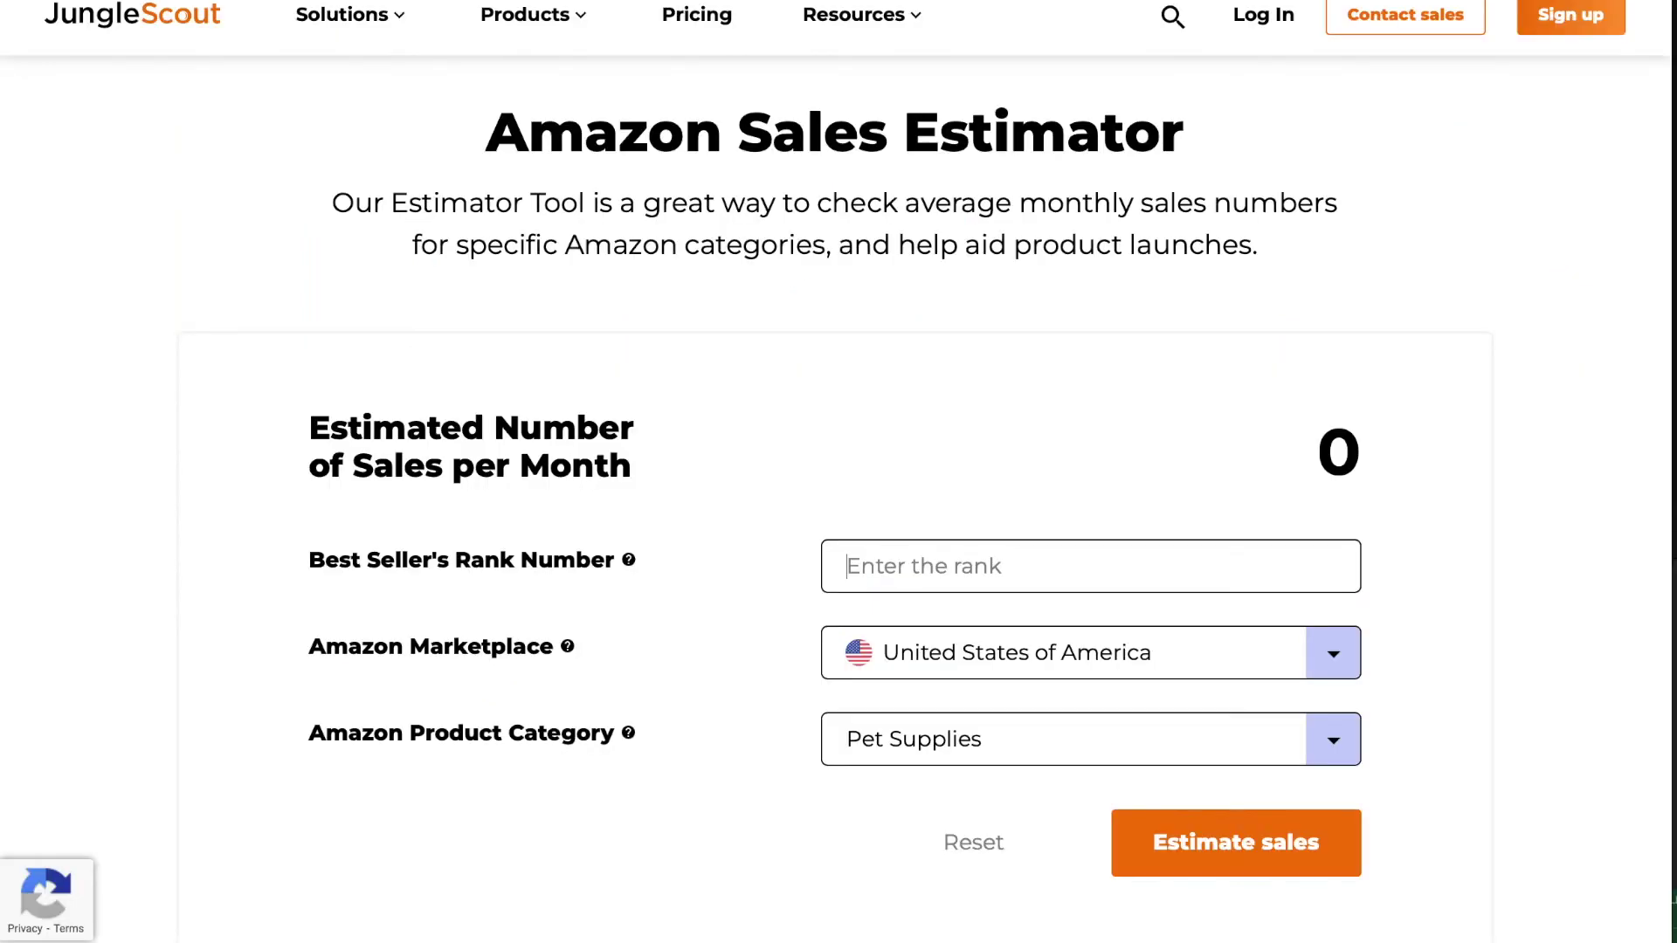
- Estimate monthly sales for best seller rank 73000 in Jungle Scout
{"action": "left_click", "coordinate": [936, 563]}
{"action": "type", "text": "73000"}
{"action": "left_click", "coordinate": [1210, 848]}
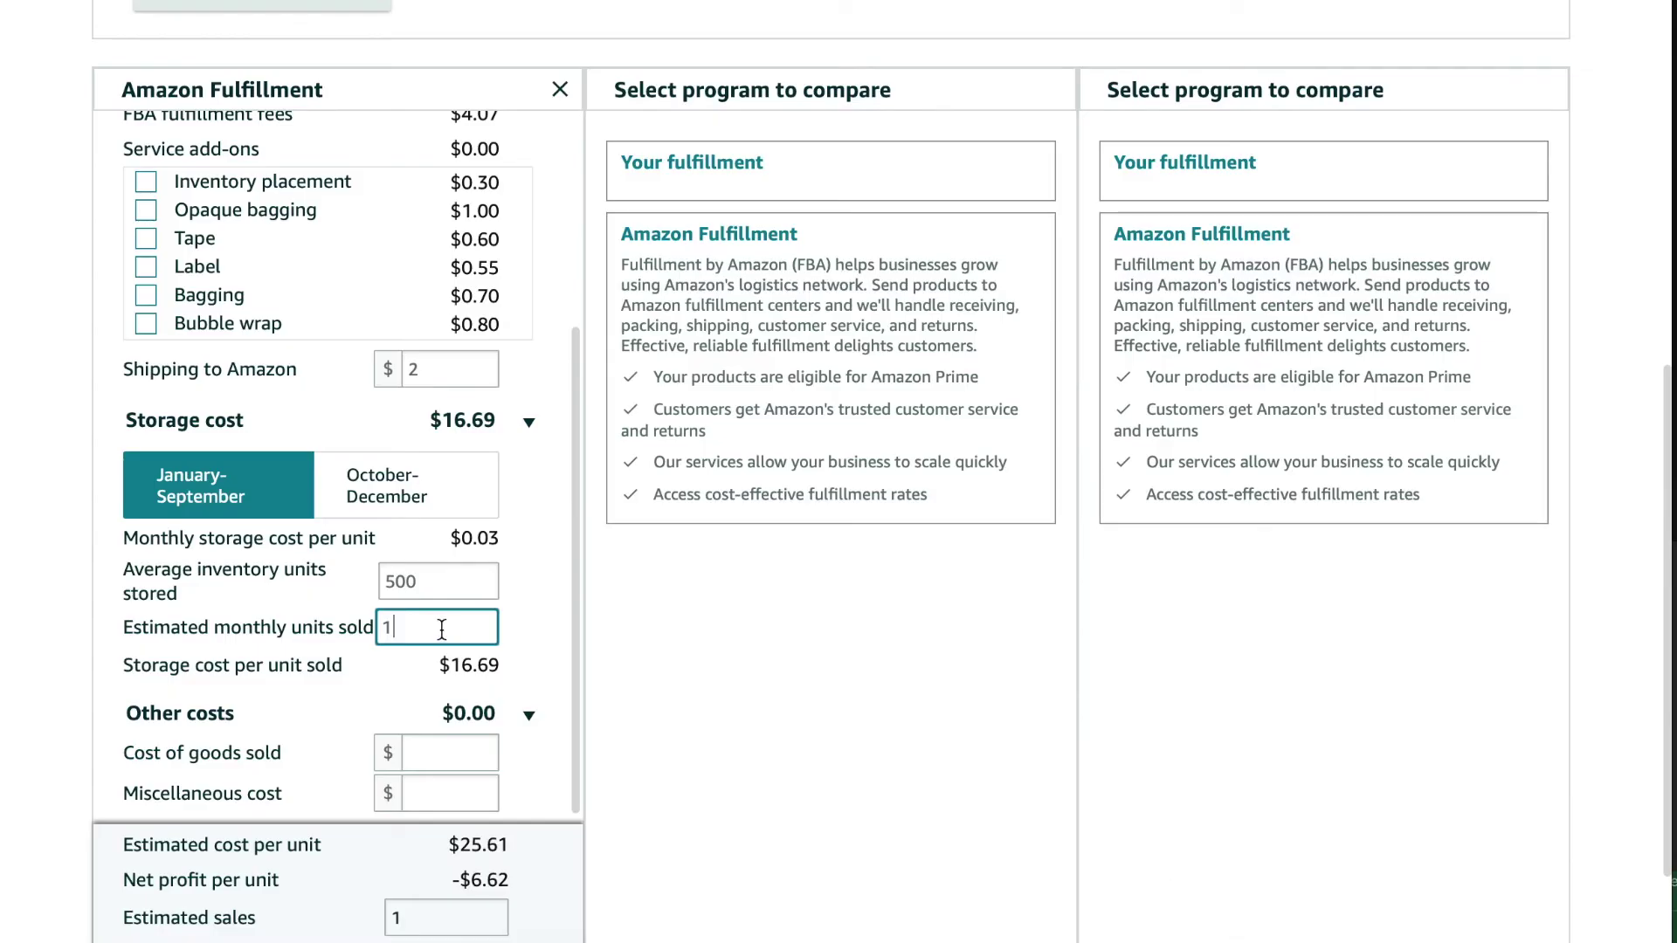
- Enter 30 as estimated monthly units sold in the revenue calculator
{"action": "double_click", "coordinate": [441, 628]}
{"action": "type", "text": "30"}
{"action": "left_click", "coordinate": [565, 660]}
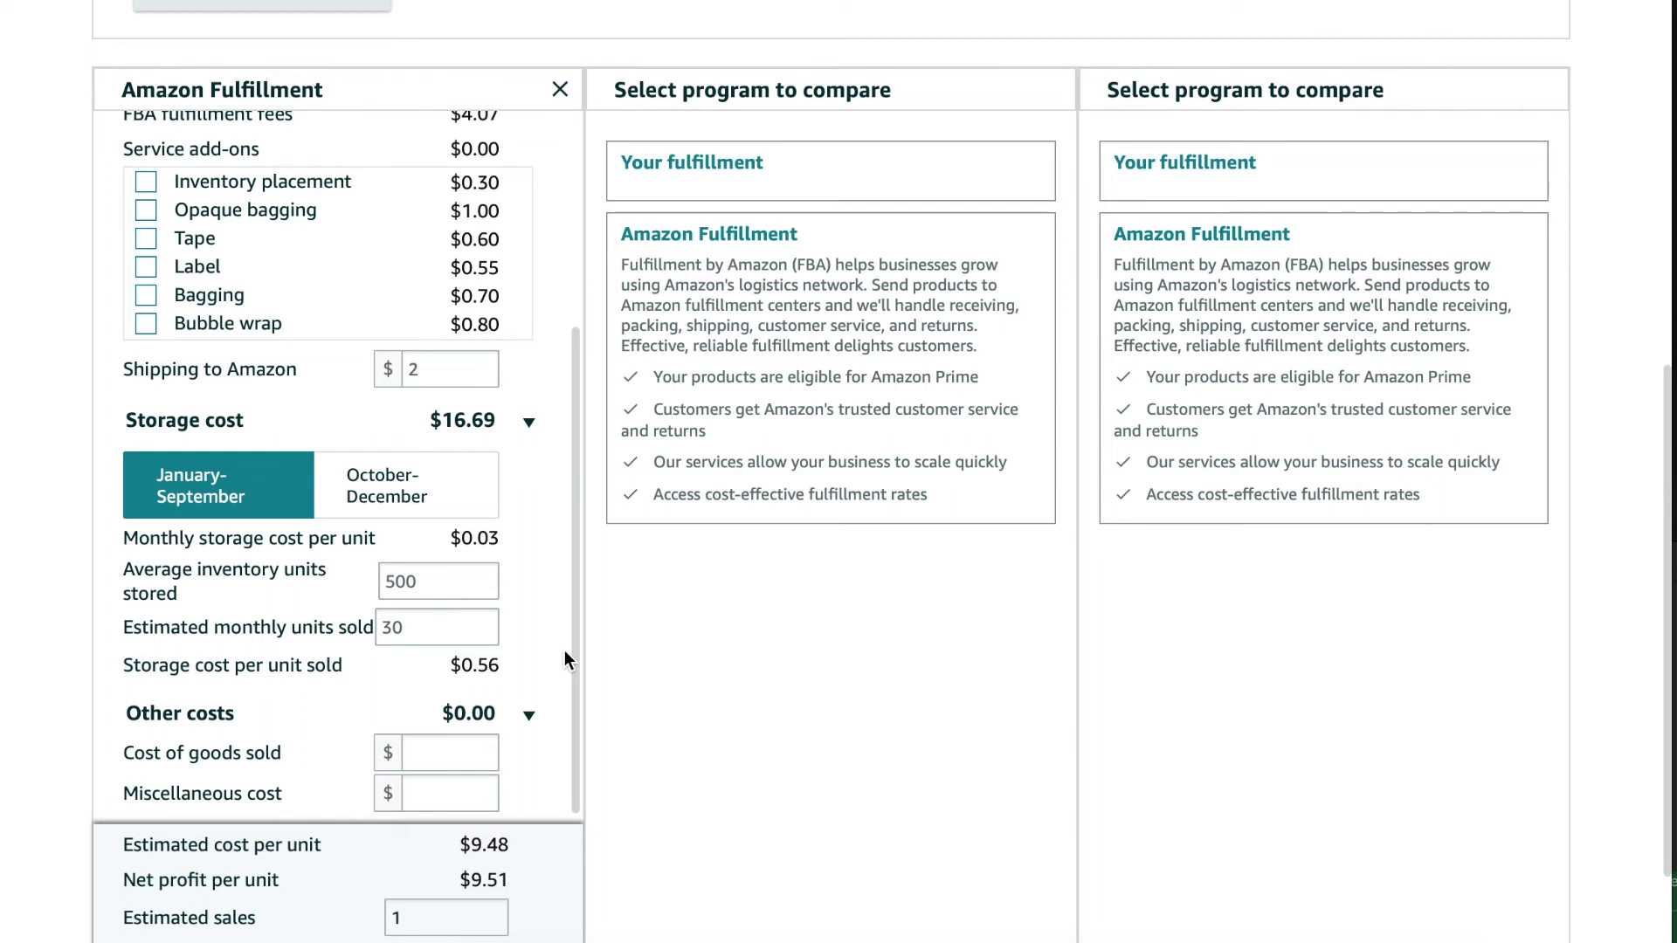
{"action": "left_click", "coordinate": [471, 485]}
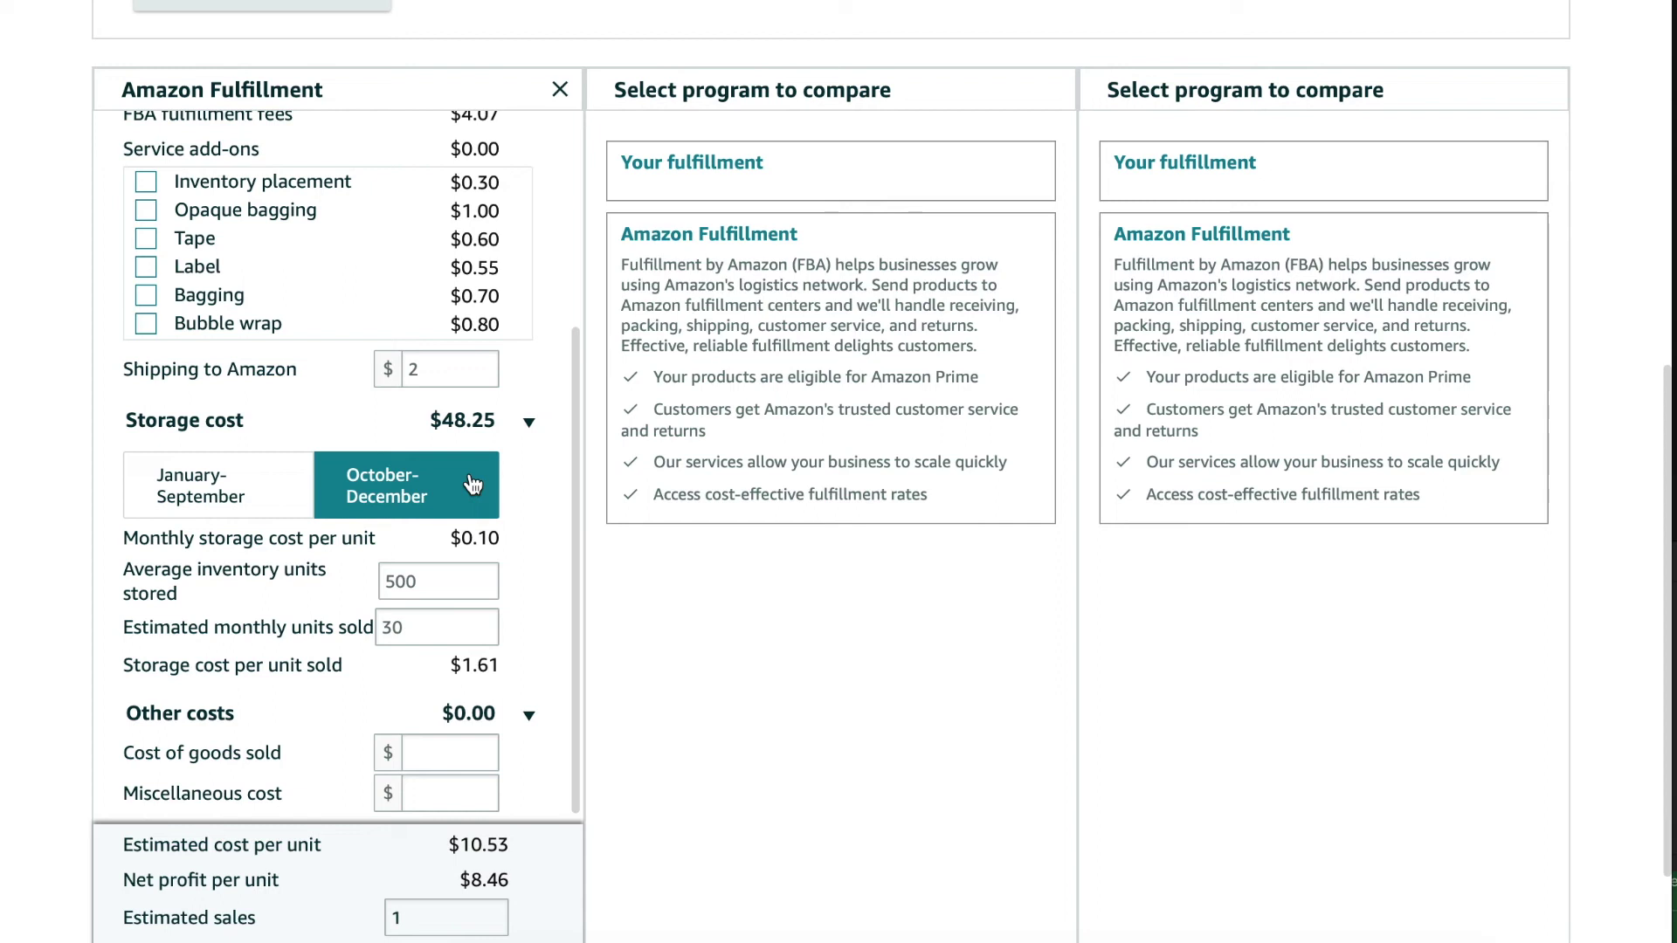
{"action": "left_click", "coordinate": [253, 486]}
{"action": "scroll", "coordinate": [531, 563], "scroll_direction": "down", "scroll_amount": 3}
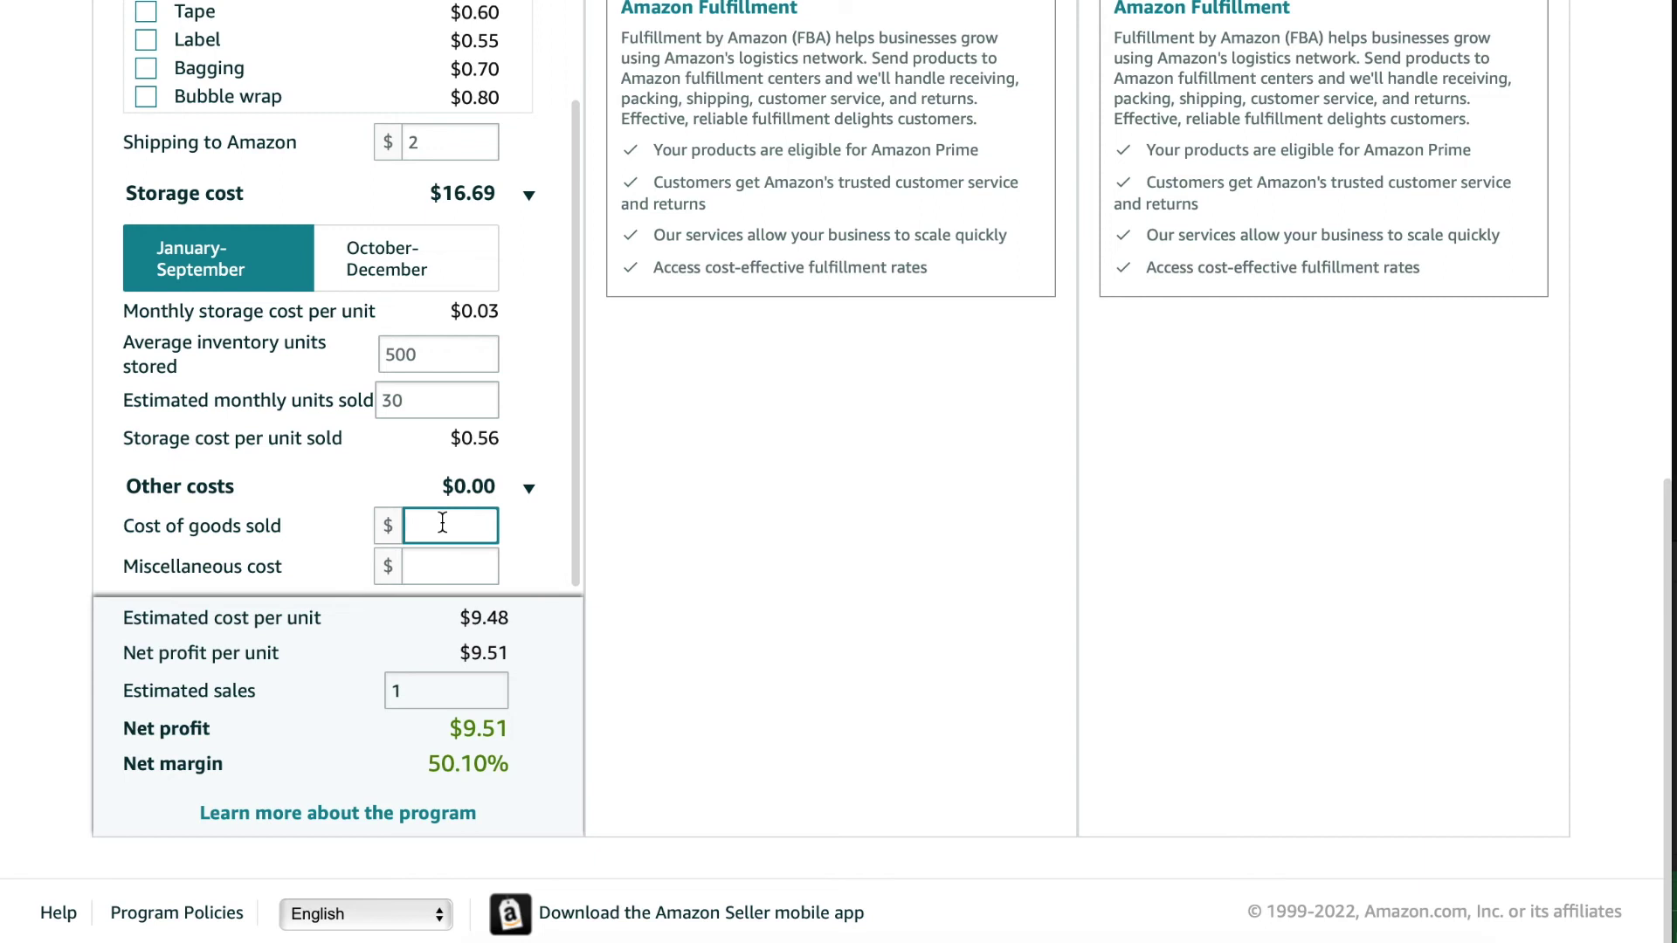
- Set cost of goods sold to $5 and shipping to Amazon to $0
{"action": "type", "text": "3"}
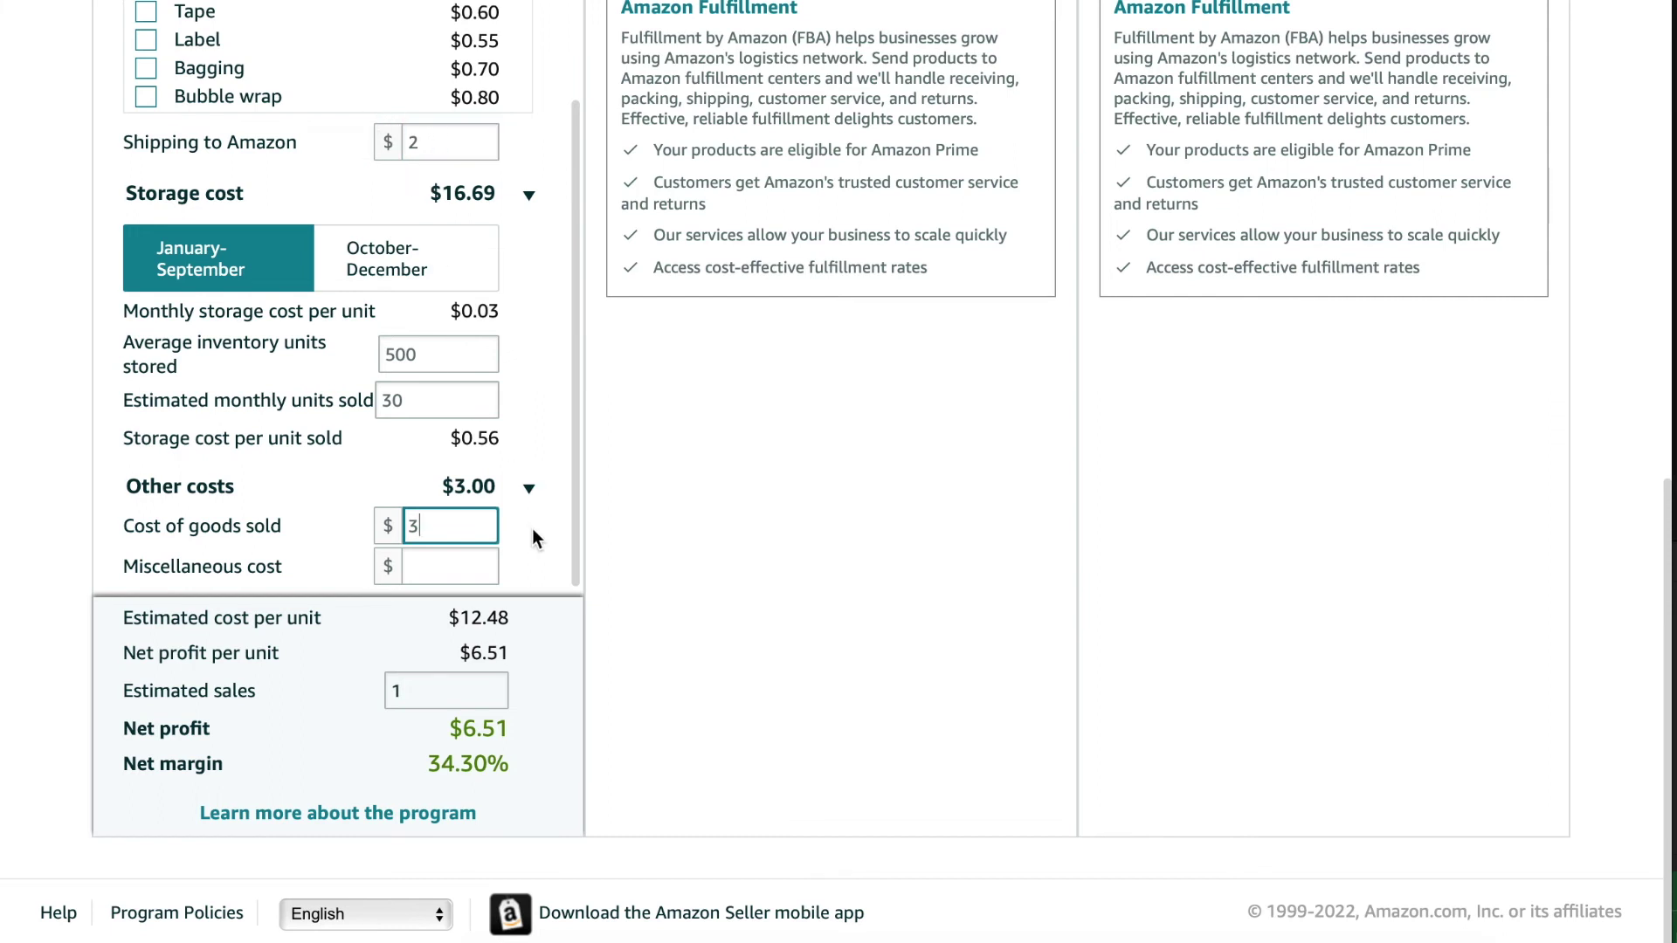
{"action": "key", "text": "BackSpace"}
{"action": "type", "text": "5"}
{"action": "left_click", "coordinate": [450, 143]}
{"action": "key", "text": "BackSpace"}
{"action": "type", "text": "0"}
- Enter a $1 miscellaneous cost, giving $5.51 net profit at a 29.03% margin
{"action": "left_click", "coordinate": [450, 565]}
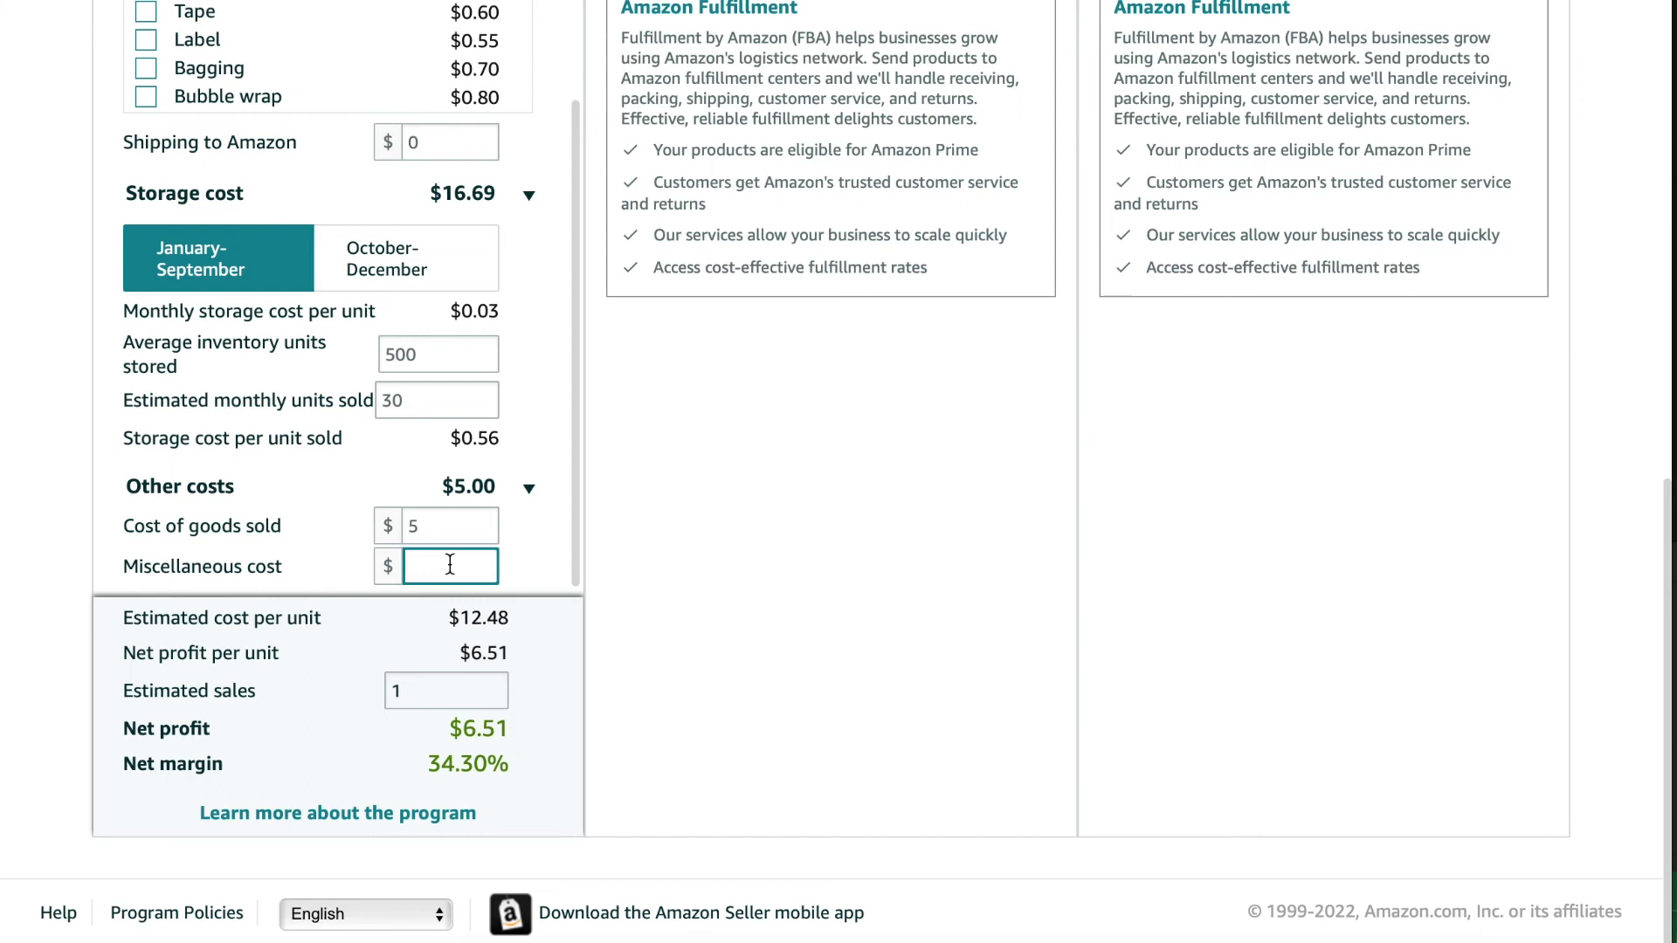
{"action": "type", "text": "1"}
{"action": "left_click", "coordinate": [530, 629]}
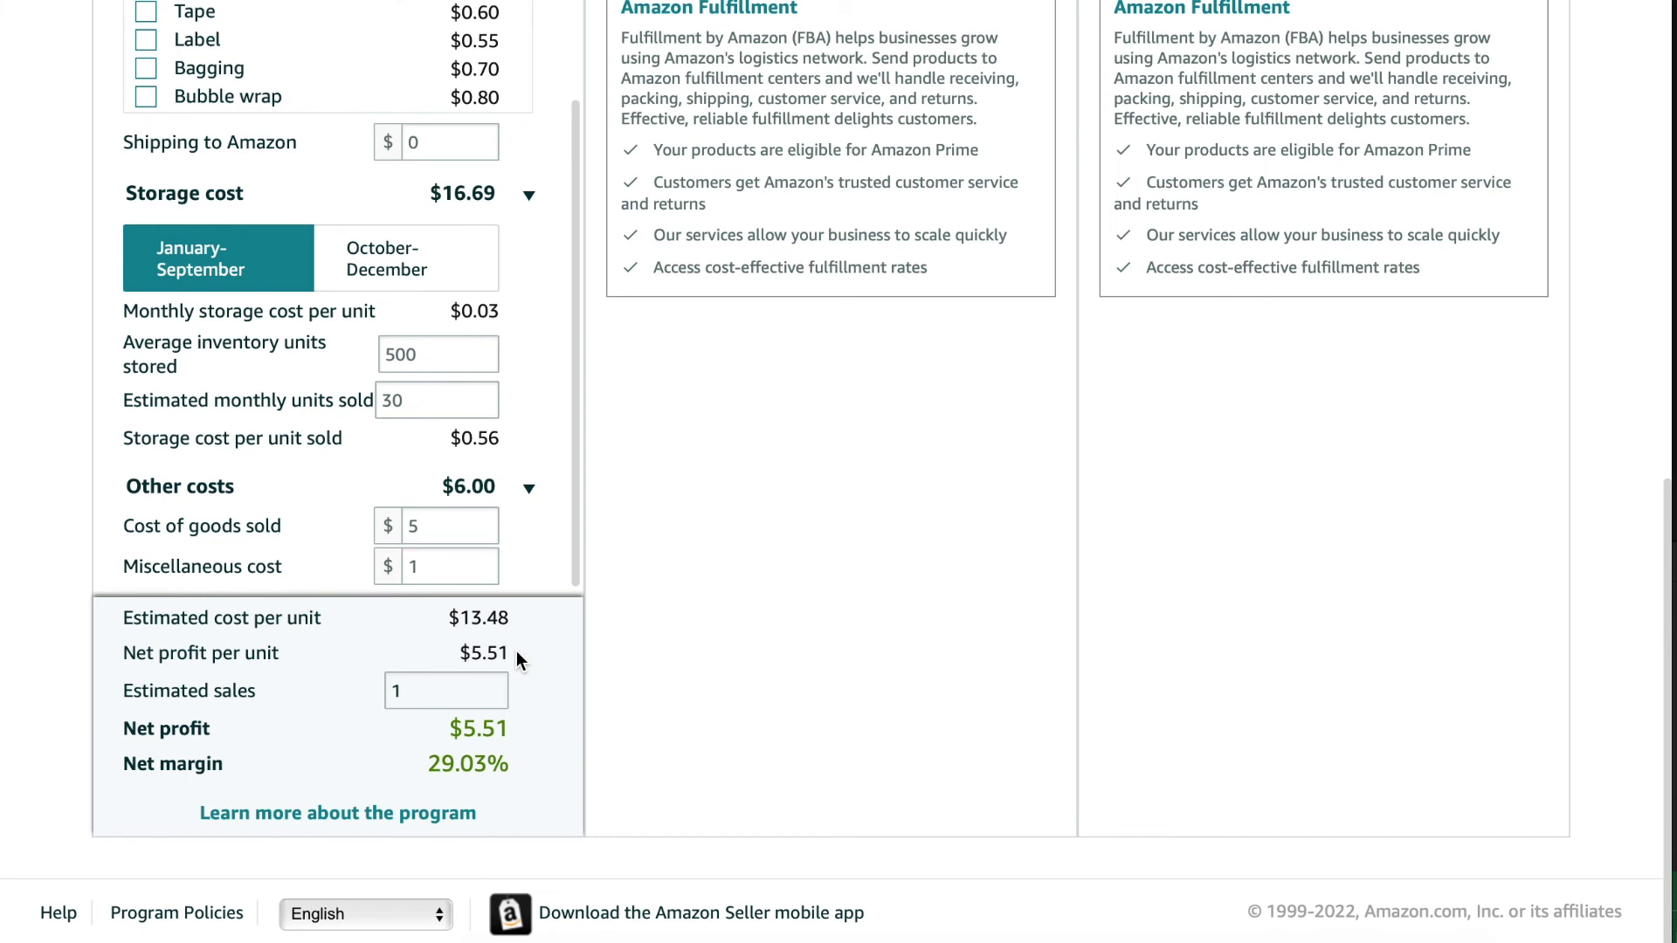
{"action": "left_click", "coordinate": [441, 686]}
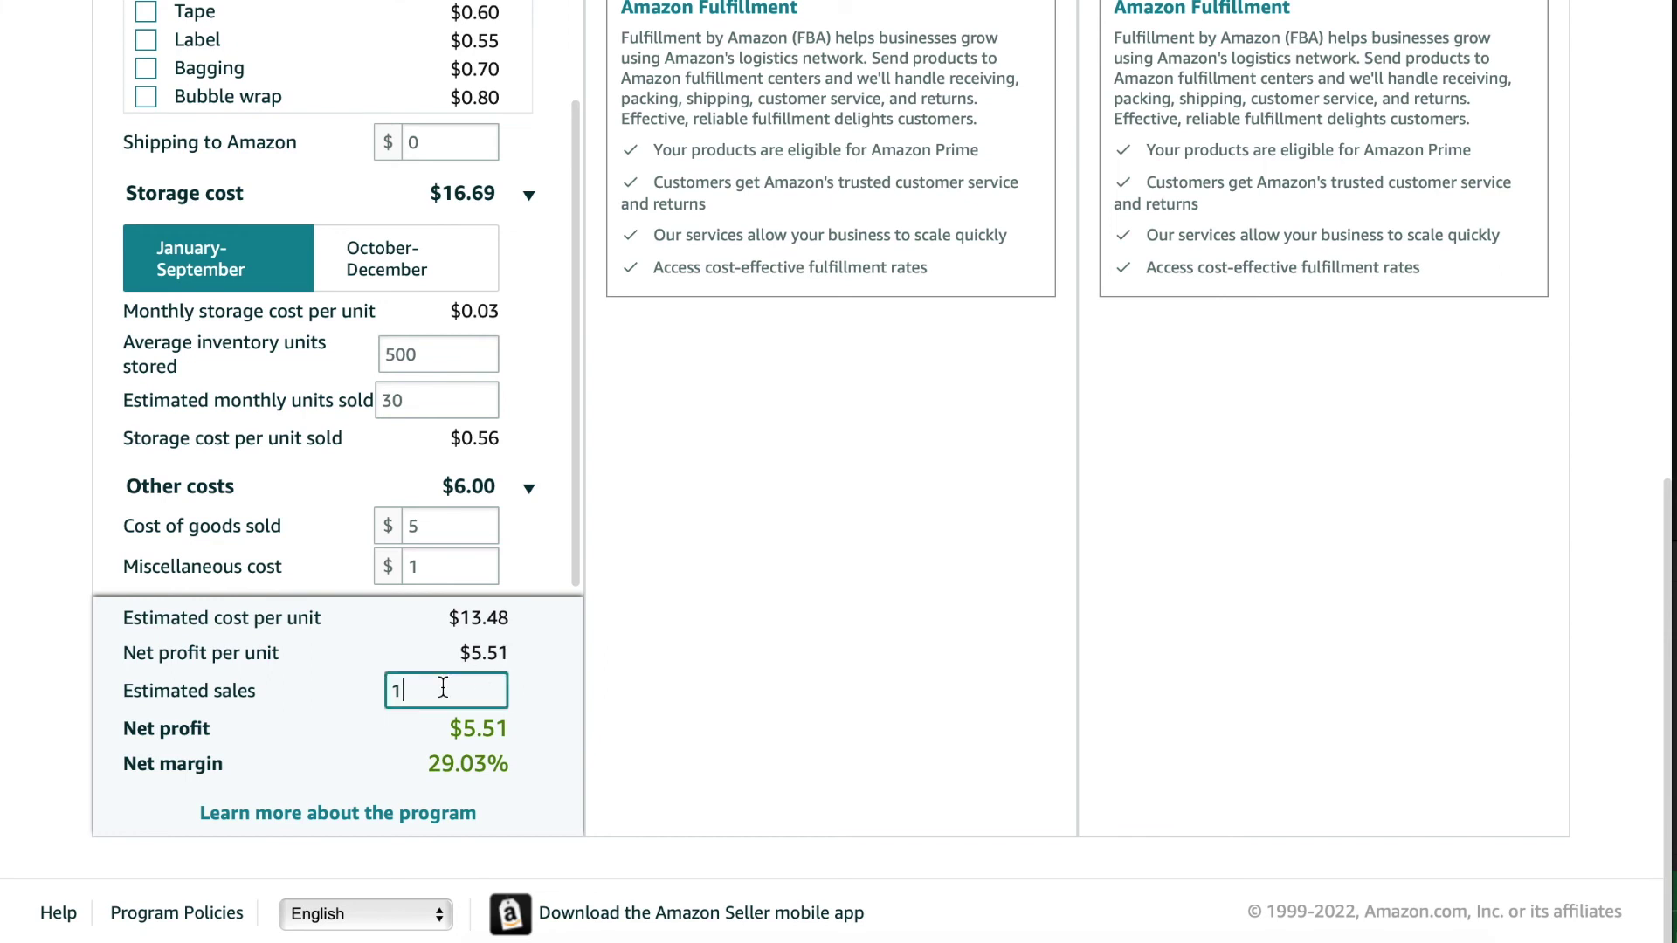
- Try estimated sales quantities of 10, 1000 and 500
{"action": "type", "text": "0"}
{"action": "type", "text": "0"}
{"action": "double_click", "coordinate": [450, 689]}
{"action": "type", "text": "500"}
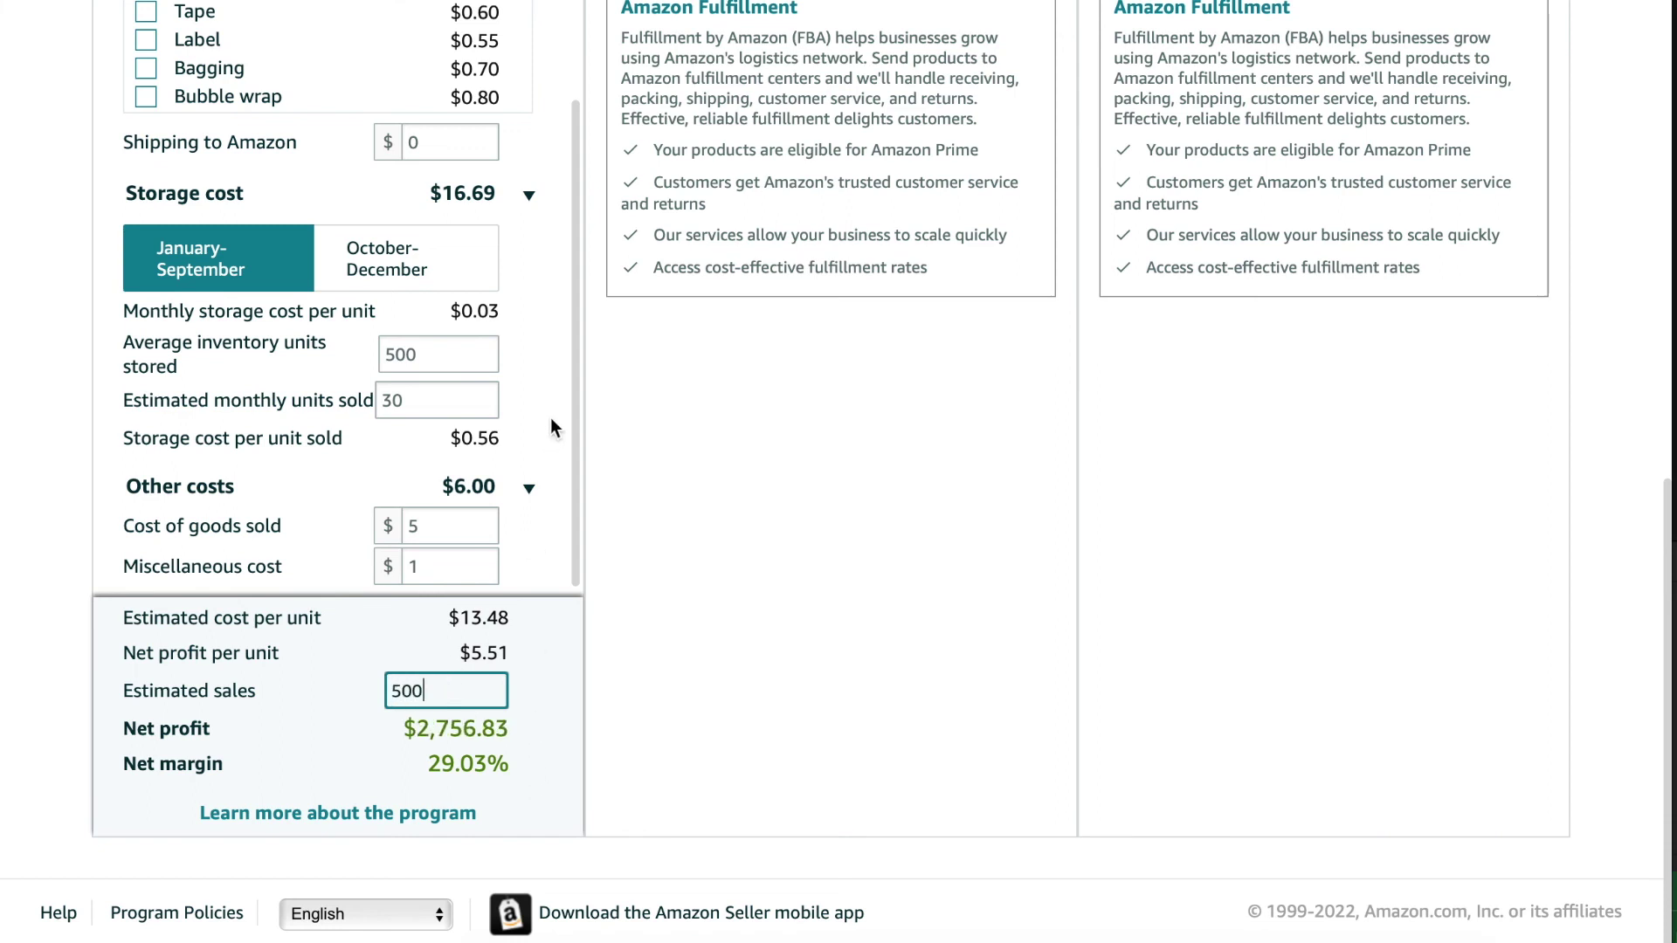
{"action": "scroll", "coordinate": [550, 426], "scroll_direction": "up", "scroll_amount": 4}
{"action": "scroll", "coordinate": [550, 418], "scroll_direction": "up", "scroll_amount": 2}
- Raise the sales price to $15 and reset estimated sales to 1
{"action": "left_click", "coordinate": [472, 50]}
{"action": "double_click", "coordinate": [471, 49]}
{"action": "type", "text": "1"}
{"action": "left_click", "coordinate": [775, 709]}
{"action": "double_click", "coordinate": [485, 812]}
{"action": "type", "text": "1"}
- Try a $10 sales price, then settle on $13 for $0.42 net profit
{"action": "double_click", "coordinate": [474, 54]}
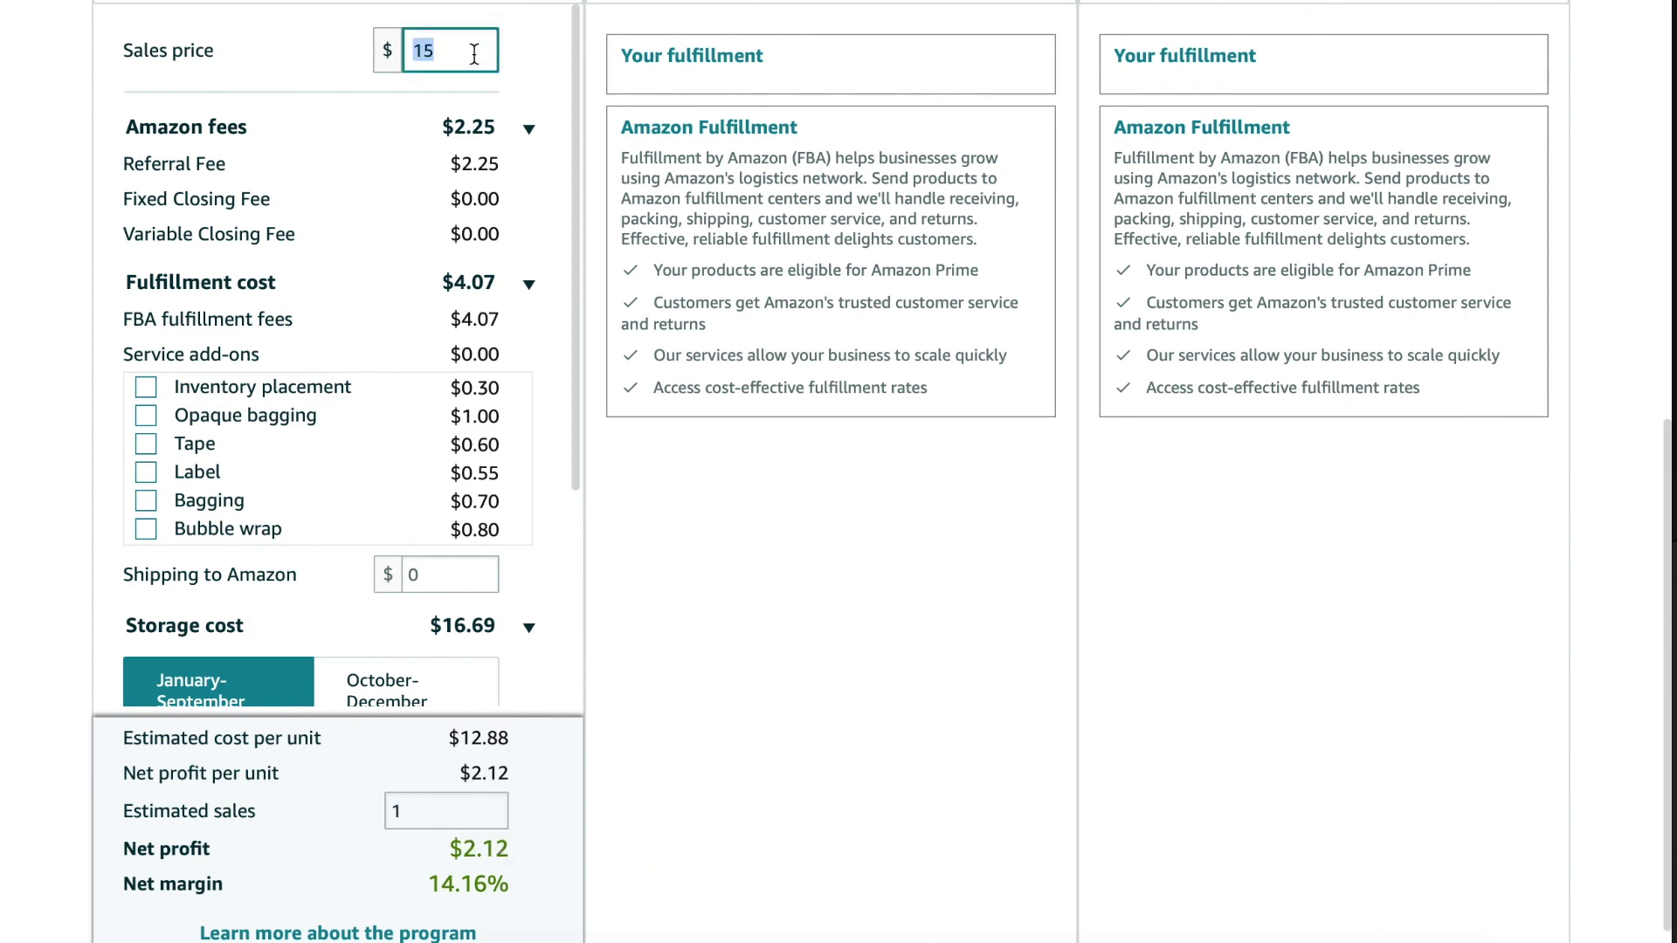
{"action": "type", "text": "10"}
{"action": "left_click", "coordinate": [867, 709]}
{"action": "left_click", "coordinate": [426, 51]}
{"action": "double_click", "coordinate": [424, 51]}
{"action": "type", "text": "13"}
{"action": "left_click", "coordinate": [661, 770]}
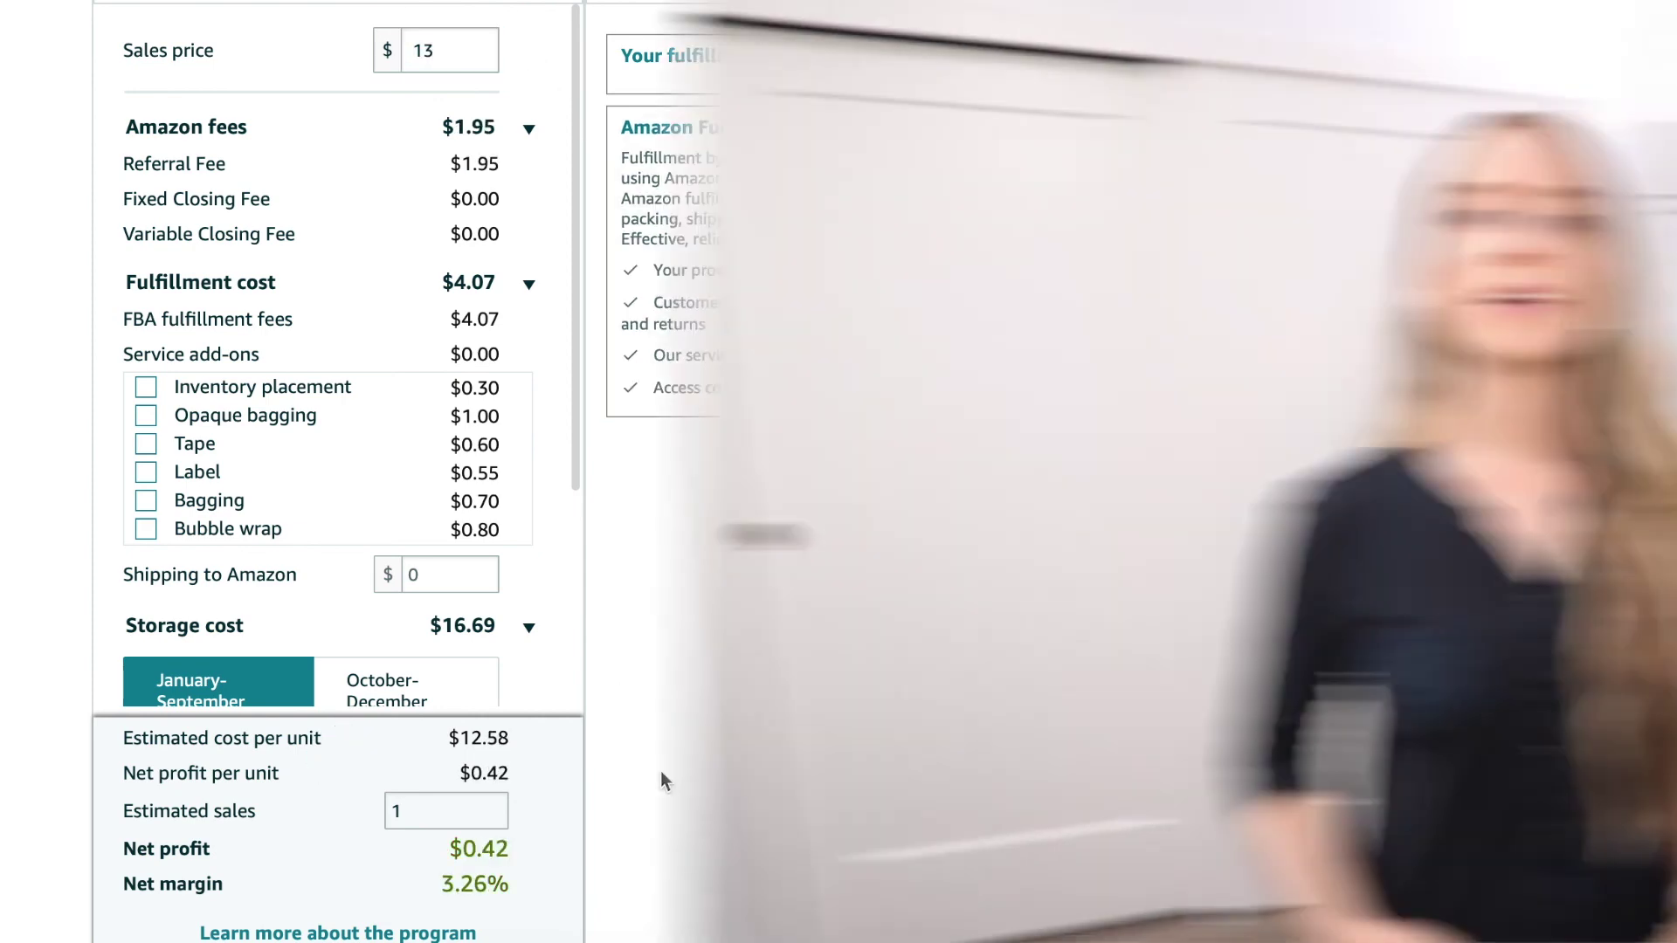